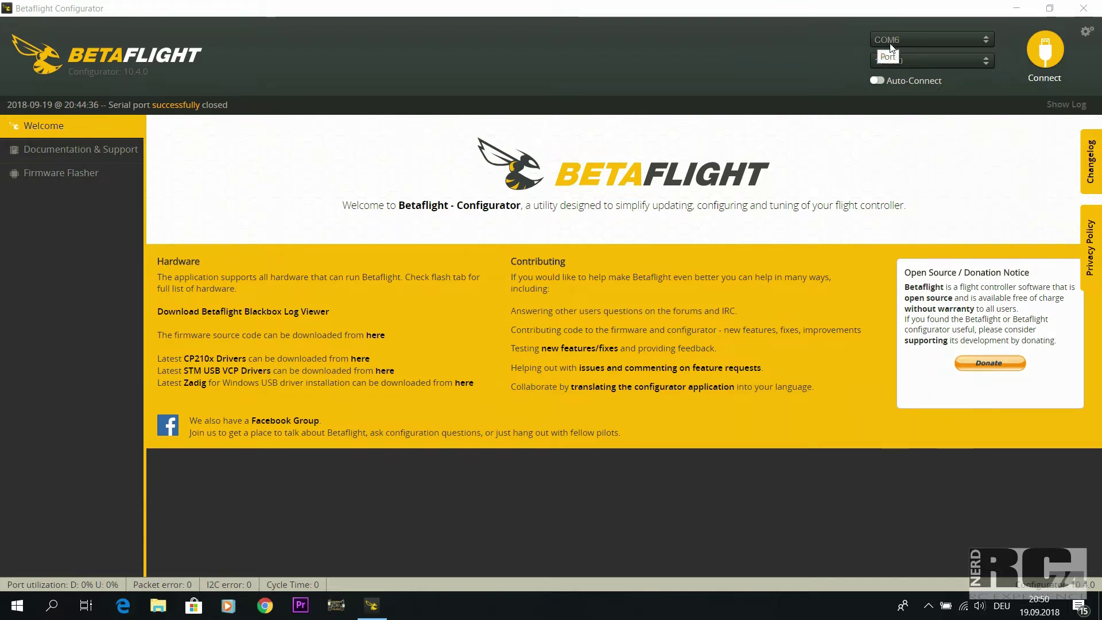
- Connect to the flight controller, review the PID Tuning, Configuration and Ports tabs, then disconnect
click(1044, 49)
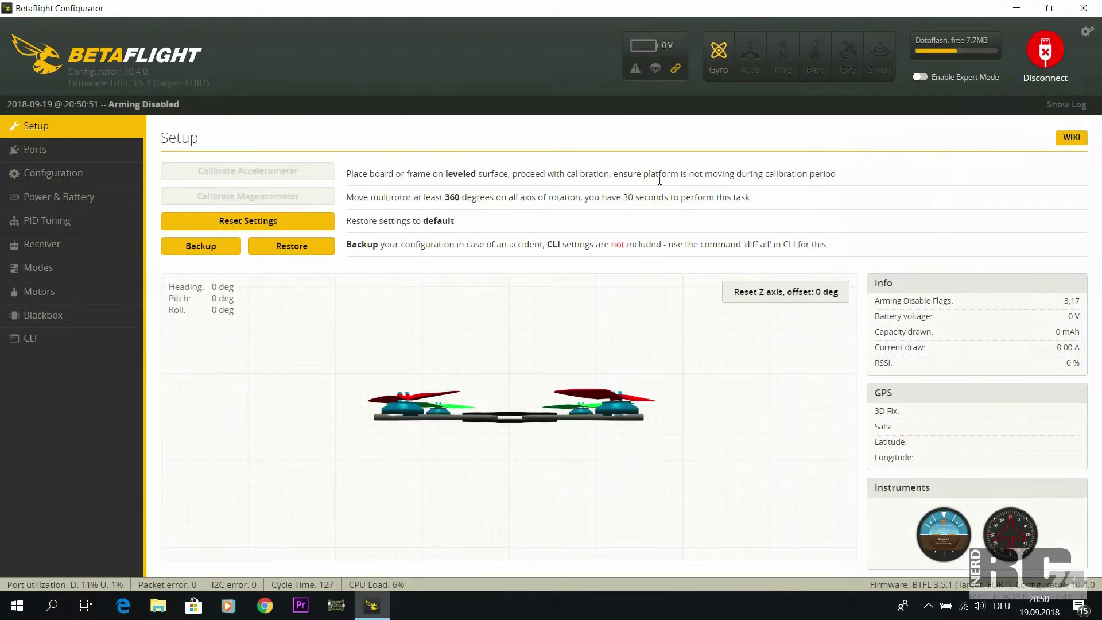
click(55, 227)
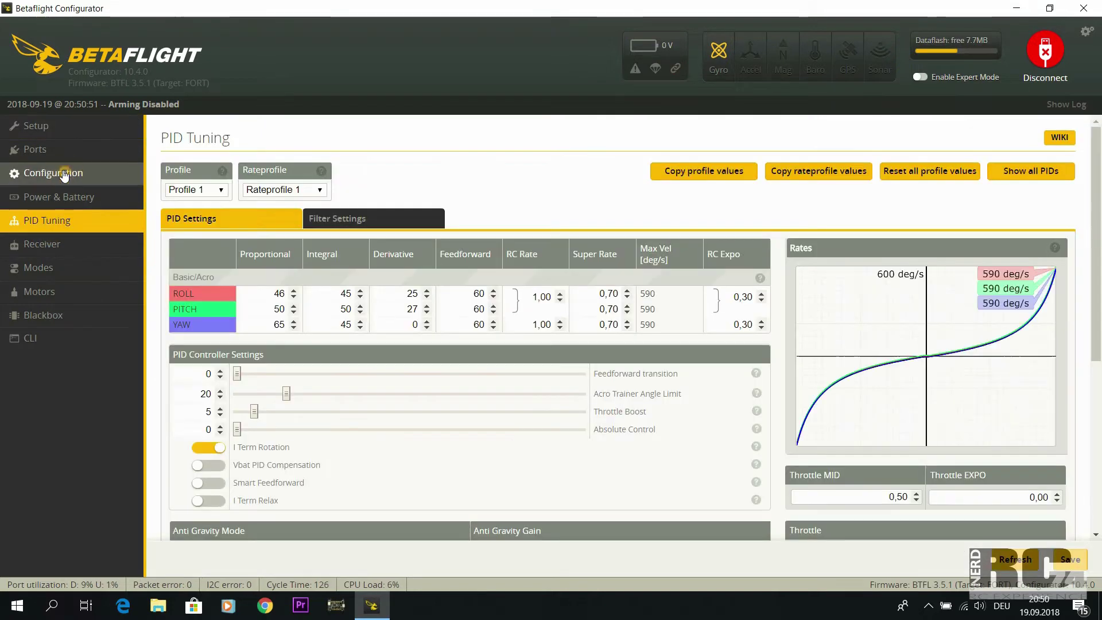
click(63, 173)
click(68, 150)
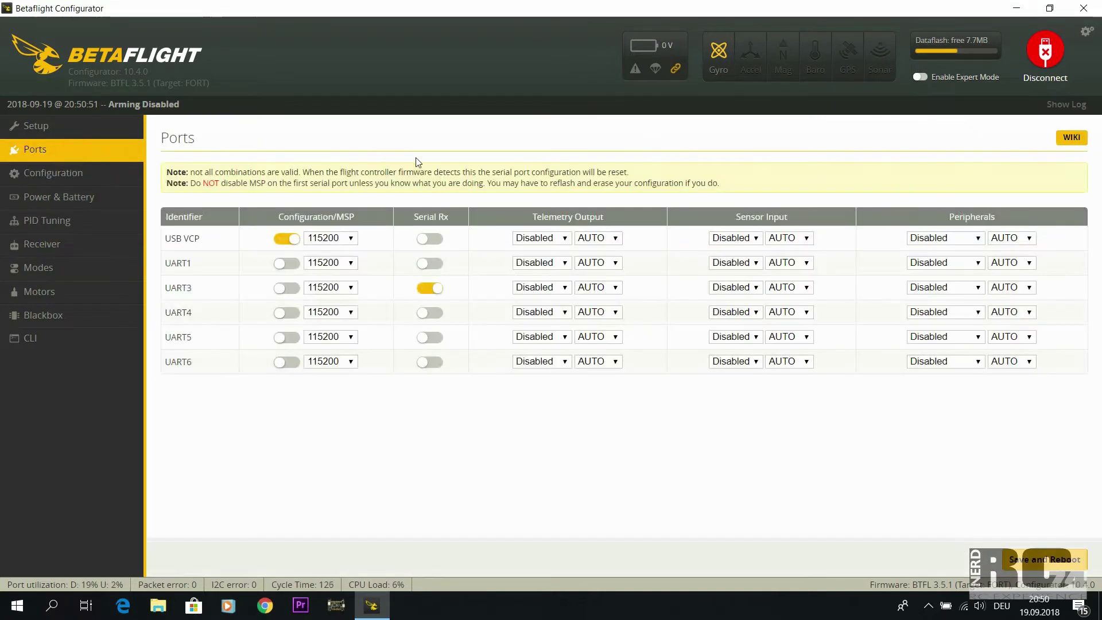
click(1045, 50)
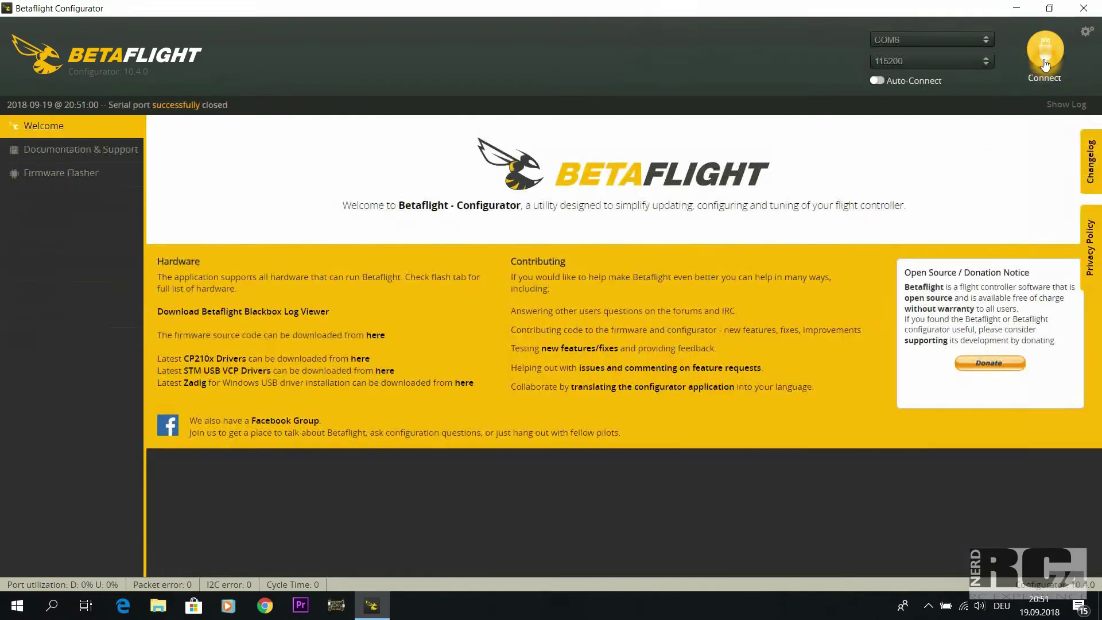
- Check the port dropdown's available ports and follow the welcome page's CP210x driver link
click(352, 205)
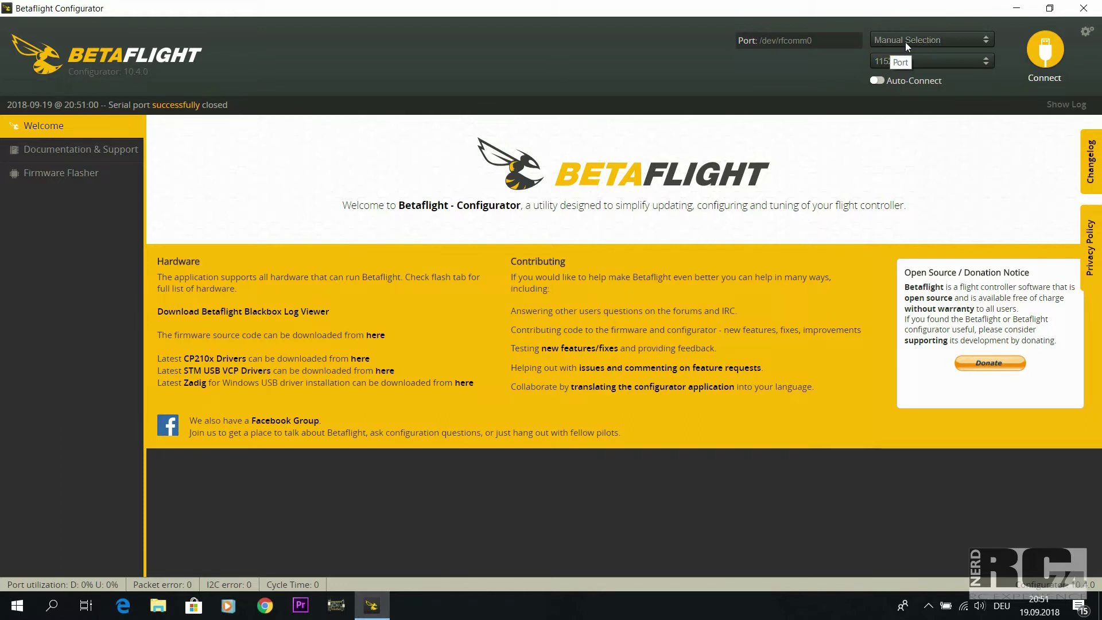
click(881, 46)
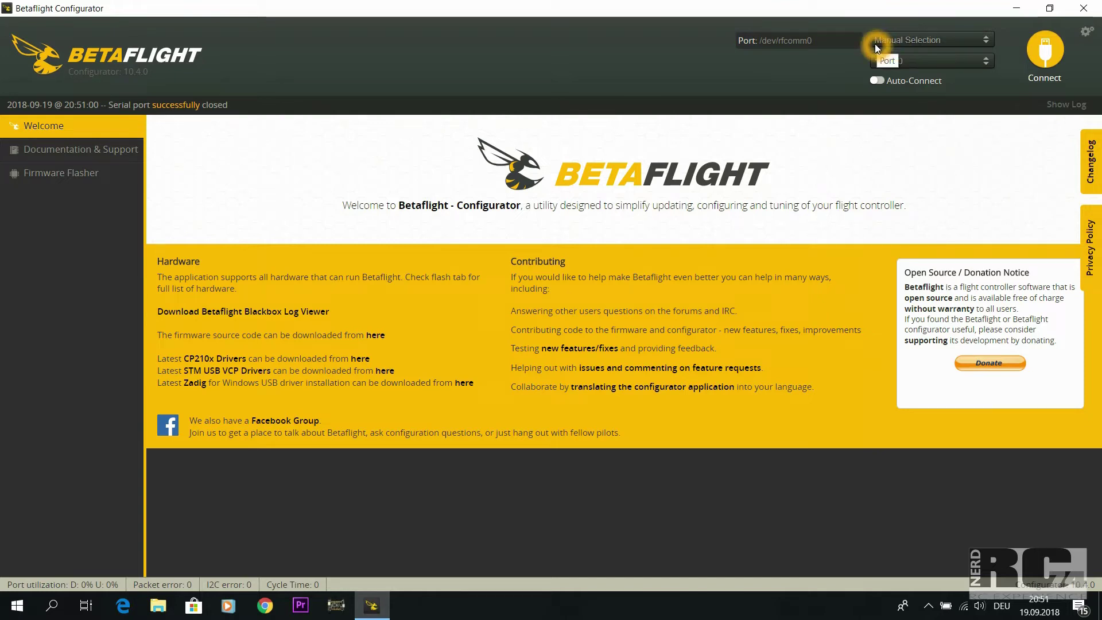
click(889, 47)
click(875, 46)
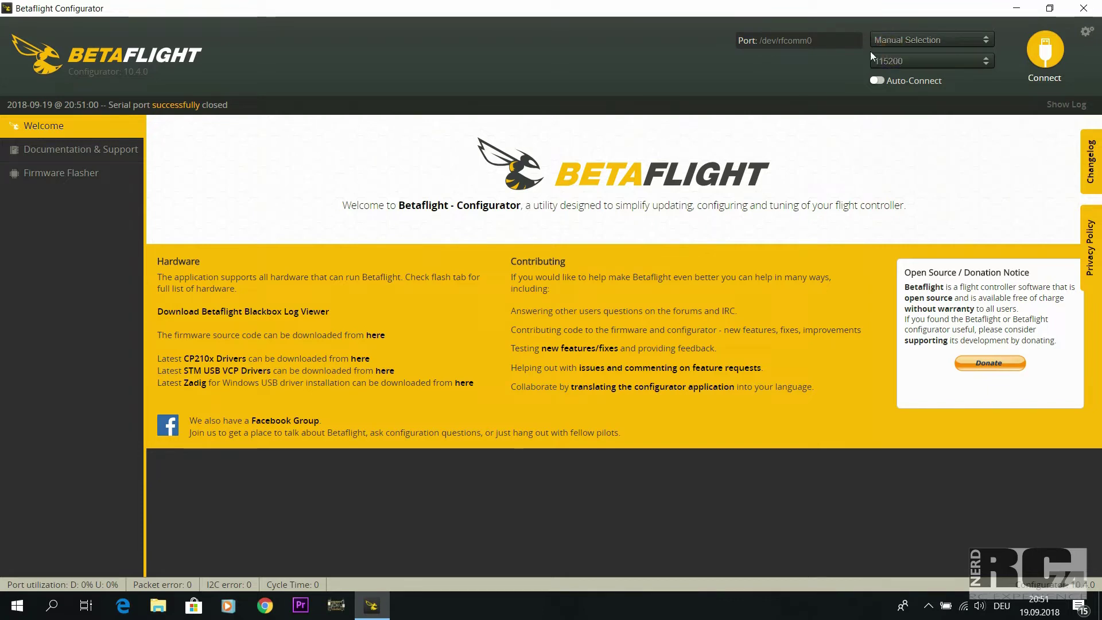
click(860, 63)
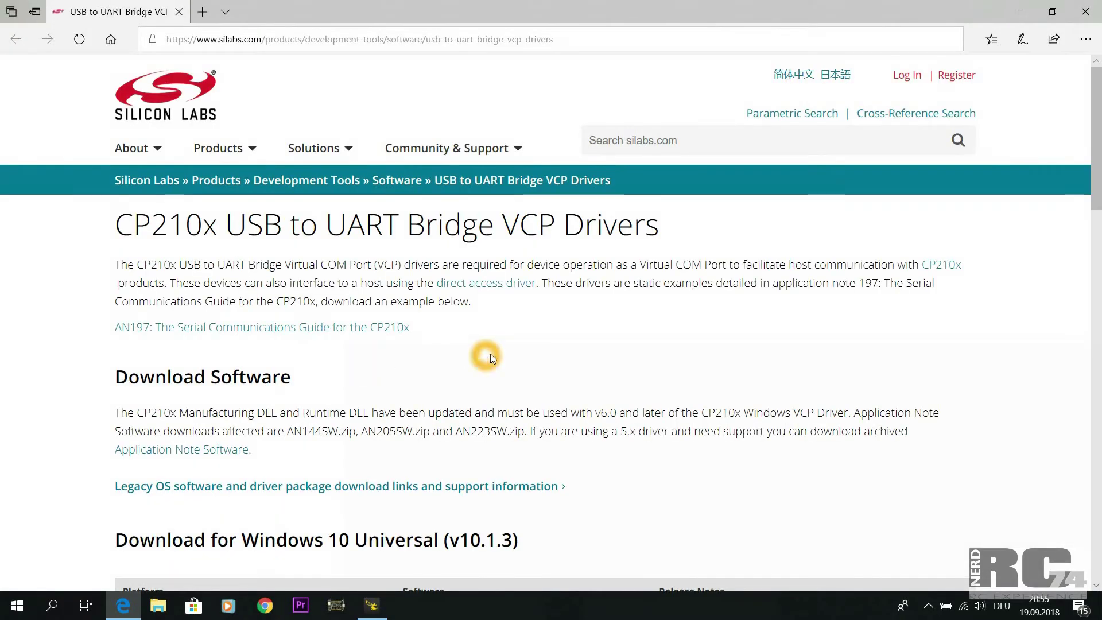
- Start downloading the Windows 10 Universal VCP driver from the Silicon Labs page
scroll(975, 442, down, 6)
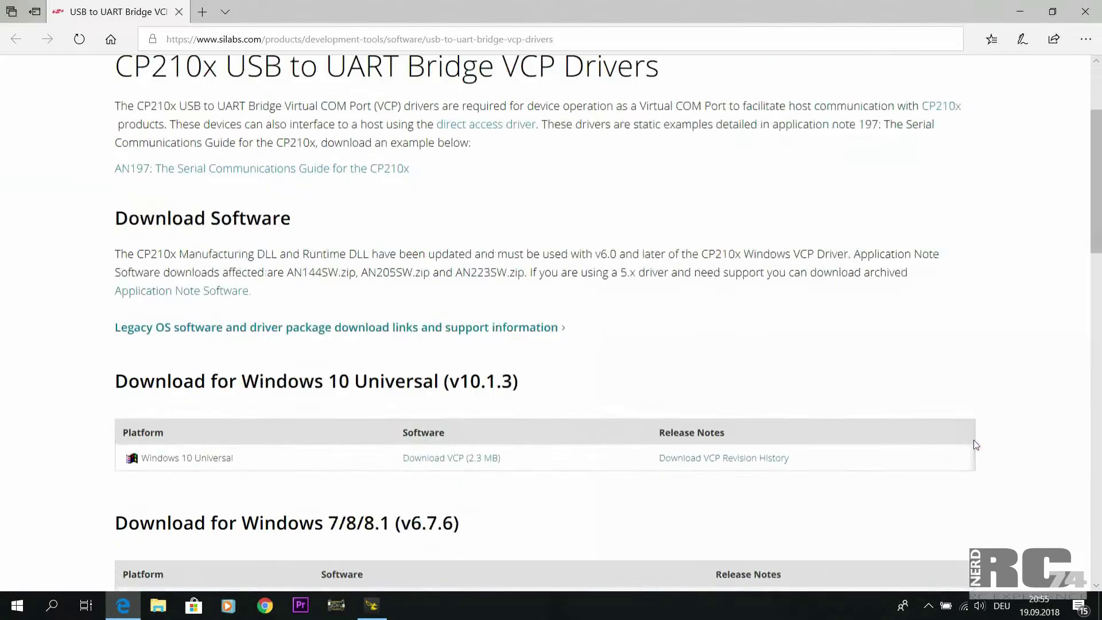
scroll(1011, 371, down, 5)
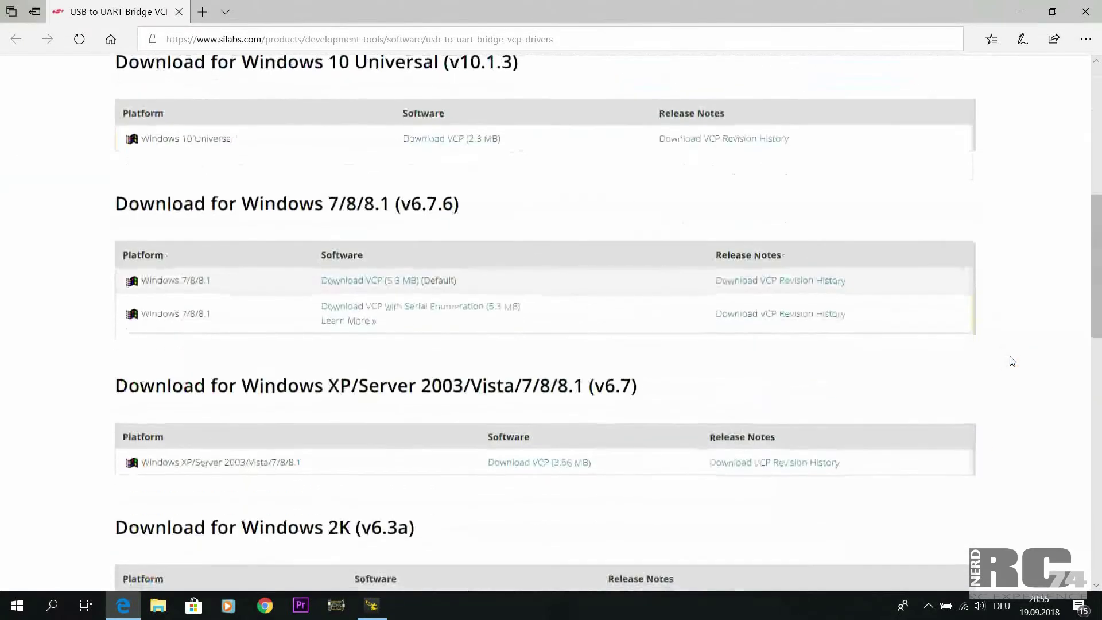
scroll(1011, 360, down, 5)
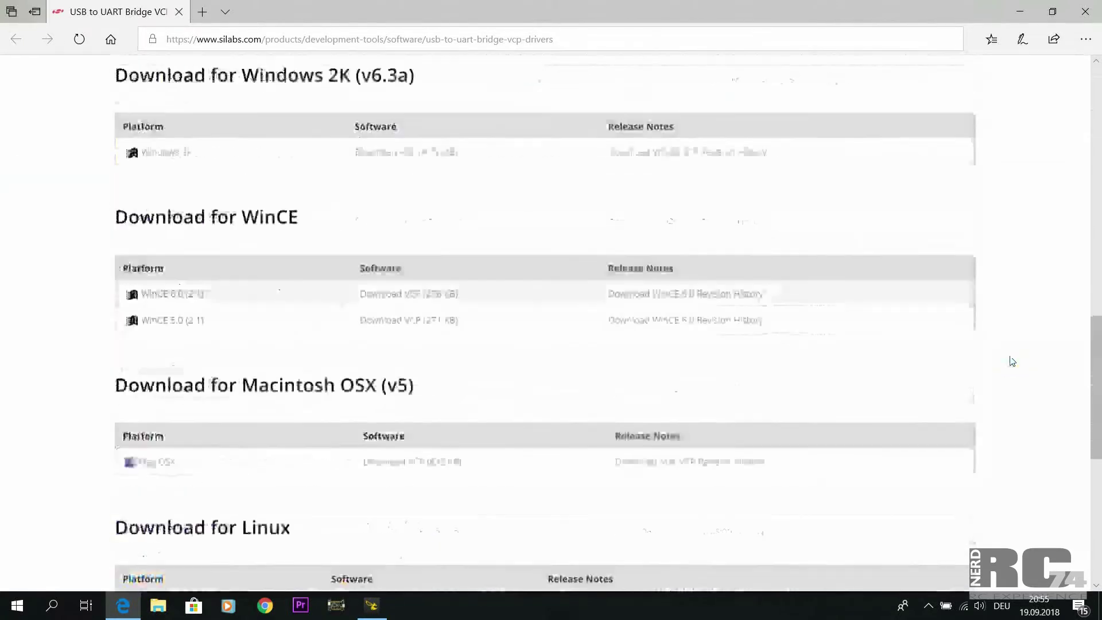
scroll(1010, 359, down, 6)
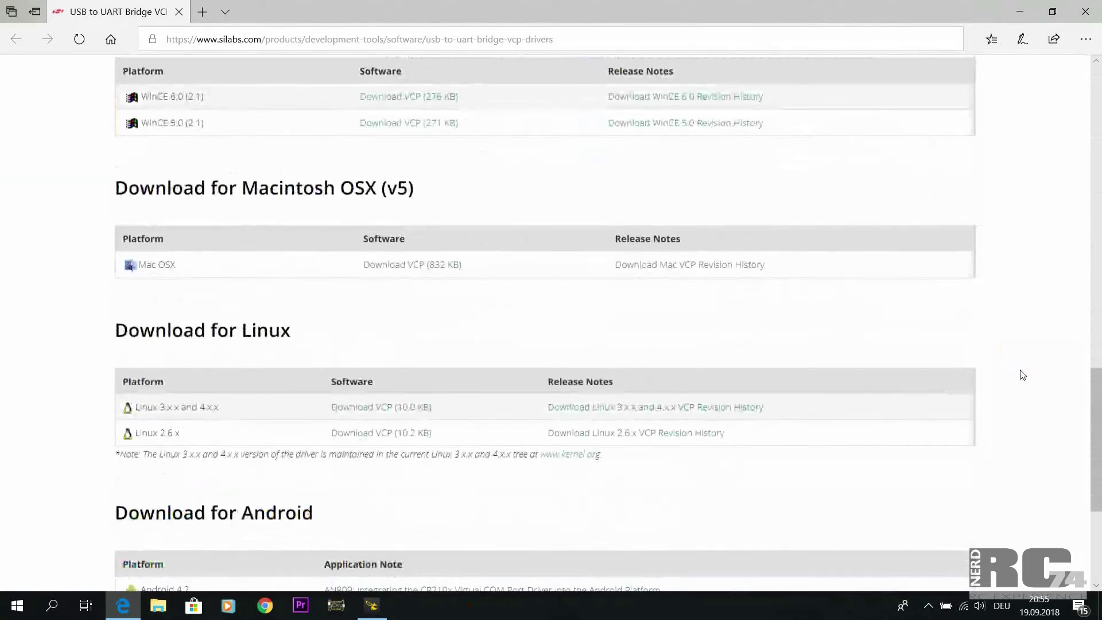
scroll(1022, 371, up, 7)
scroll(1022, 373, up, 10)
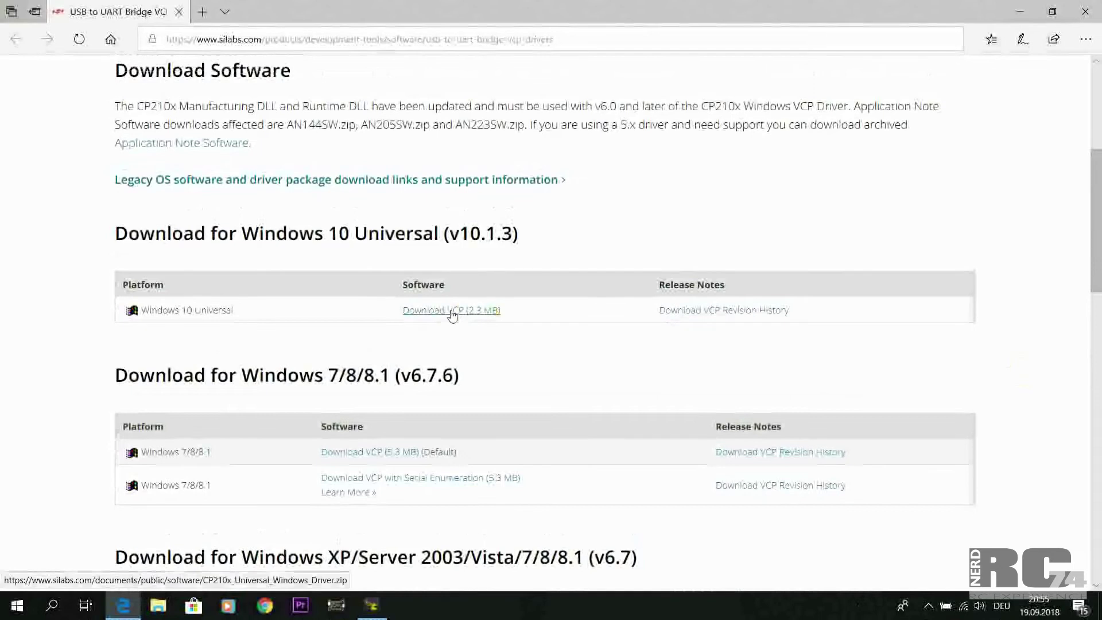
click(452, 313)
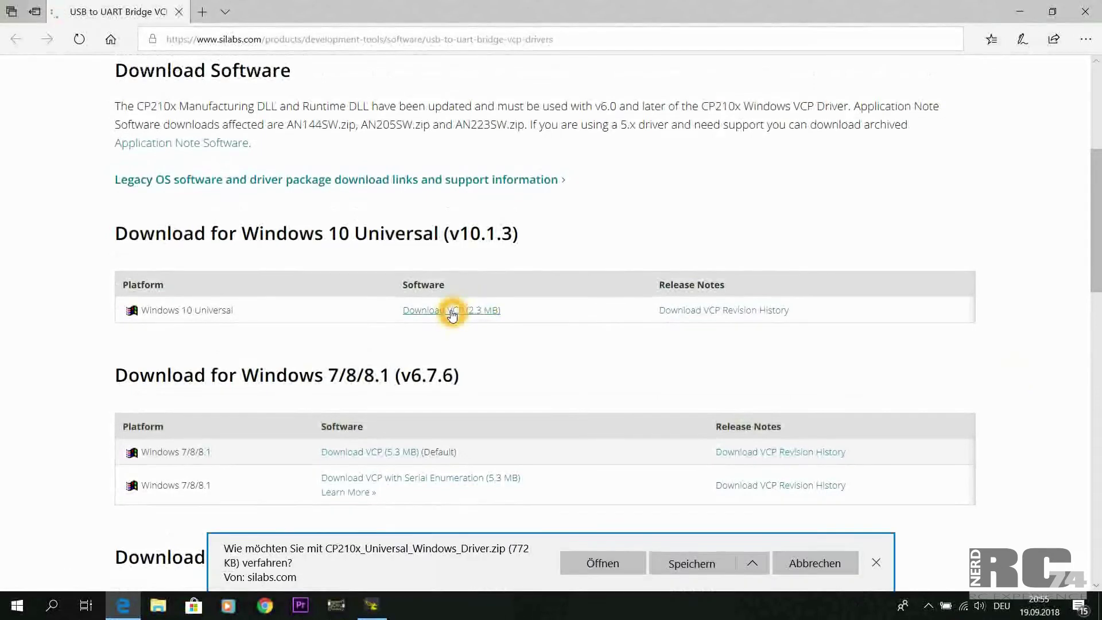
- Save CP210x_Universal_Windows_Driver.zip into the Betaflight Drivers\CP210x folder
click(749, 563)
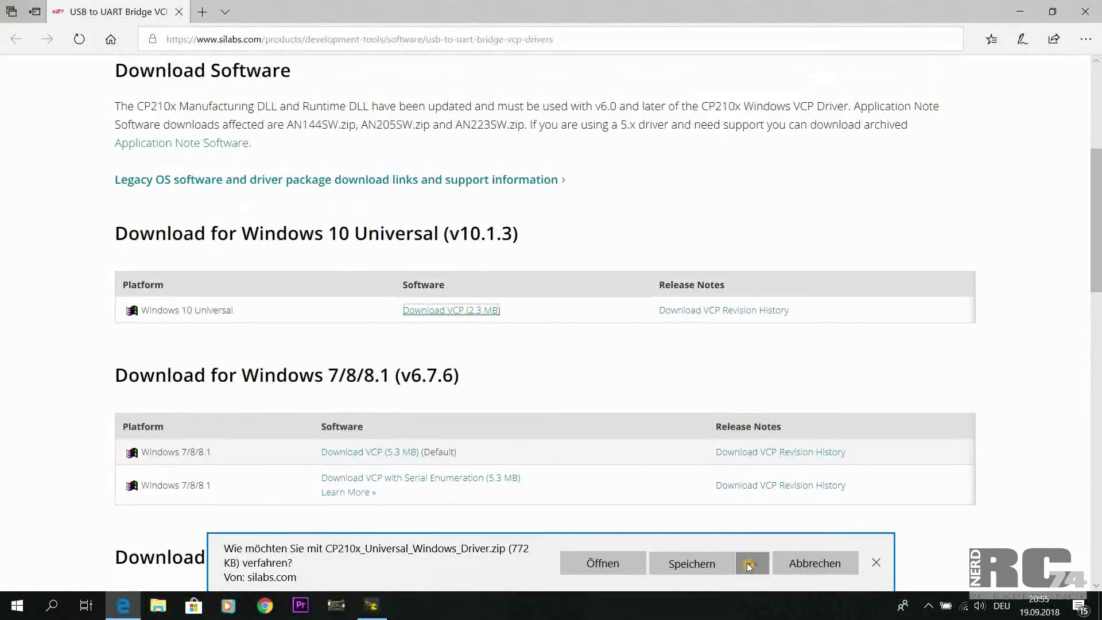
click(726, 546)
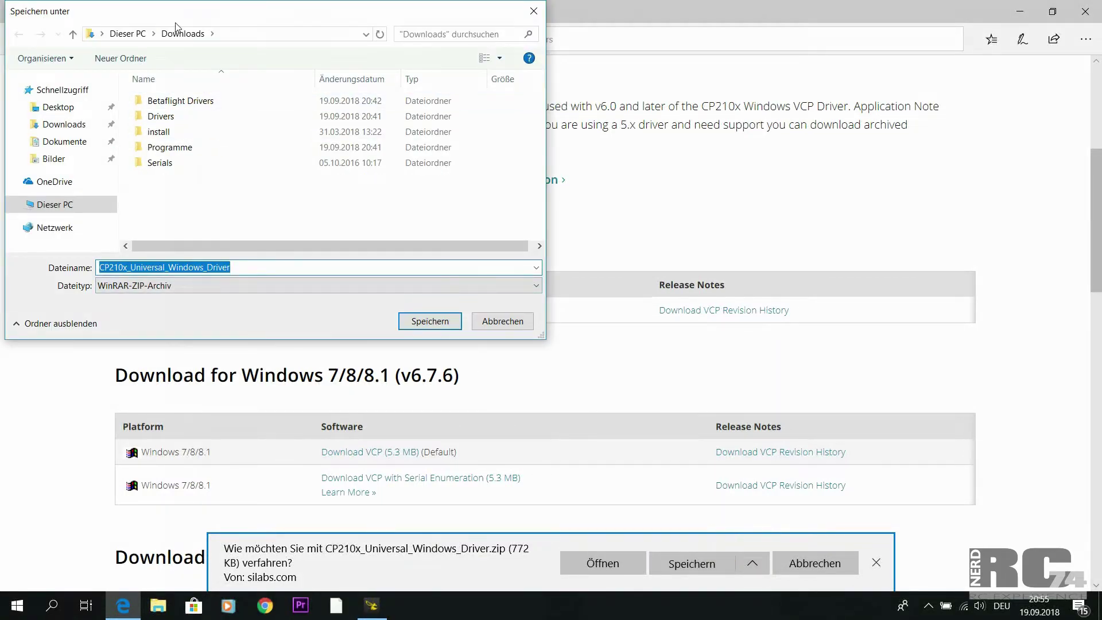
double_click(180, 101)
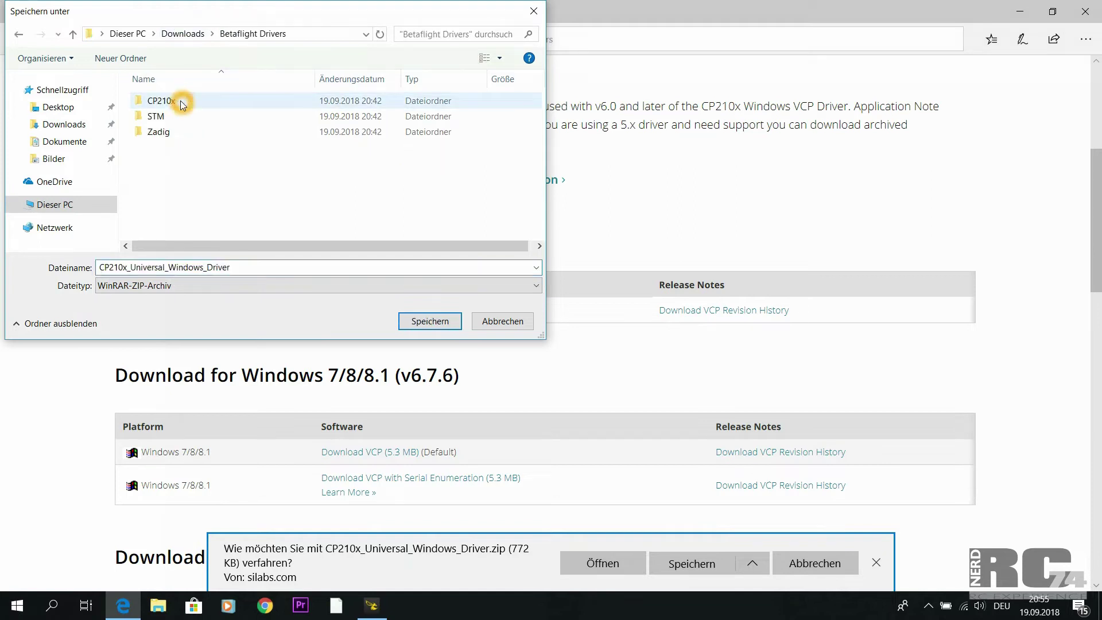
double_click(171, 102)
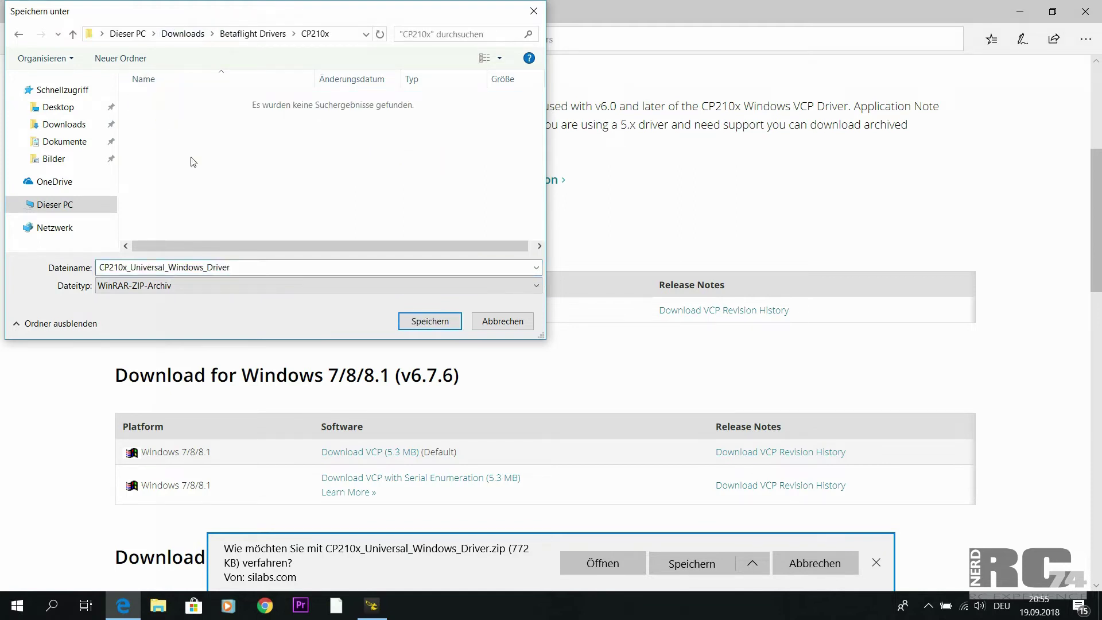
click(427, 326)
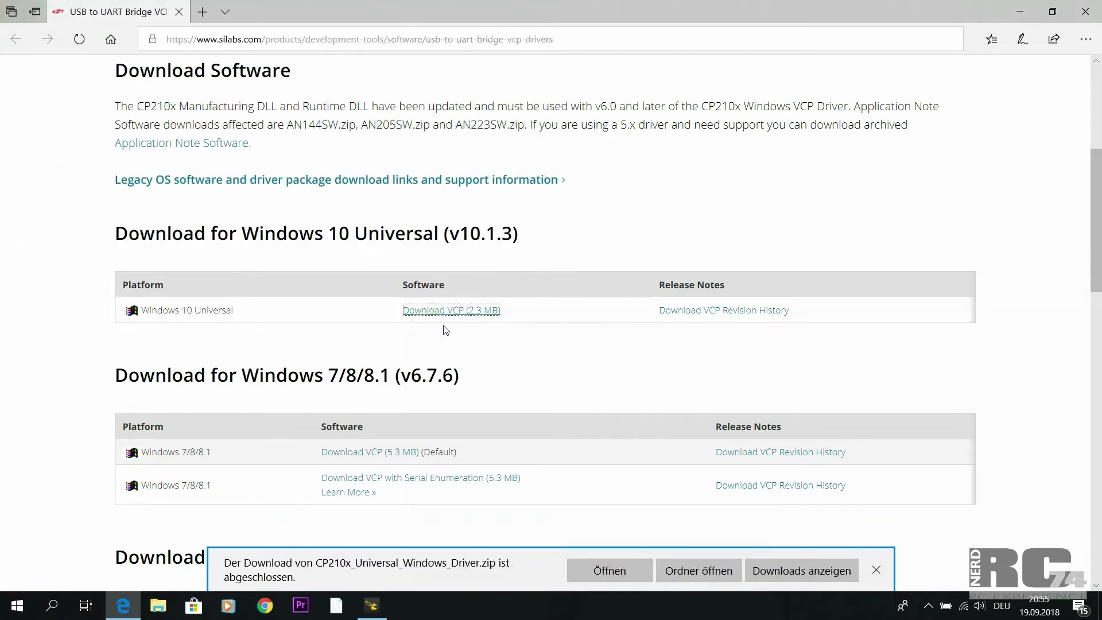
click(888, 566)
- Extract the CP210x driver zip in place and open the extracted folder
click(158, 605)
right_click(331, 192)
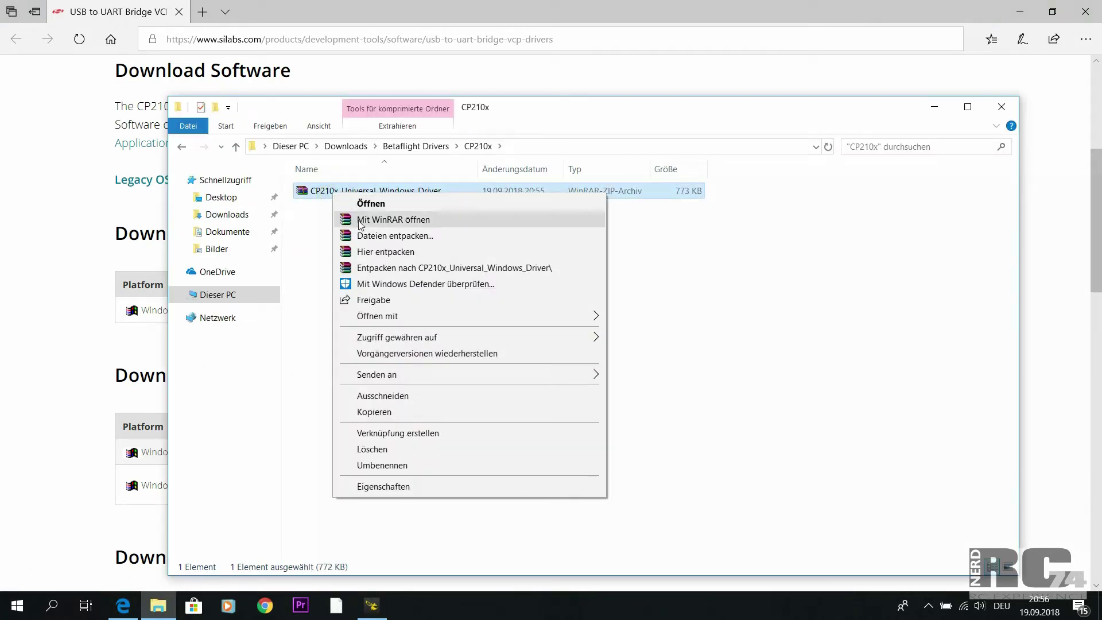
click(369, 250)
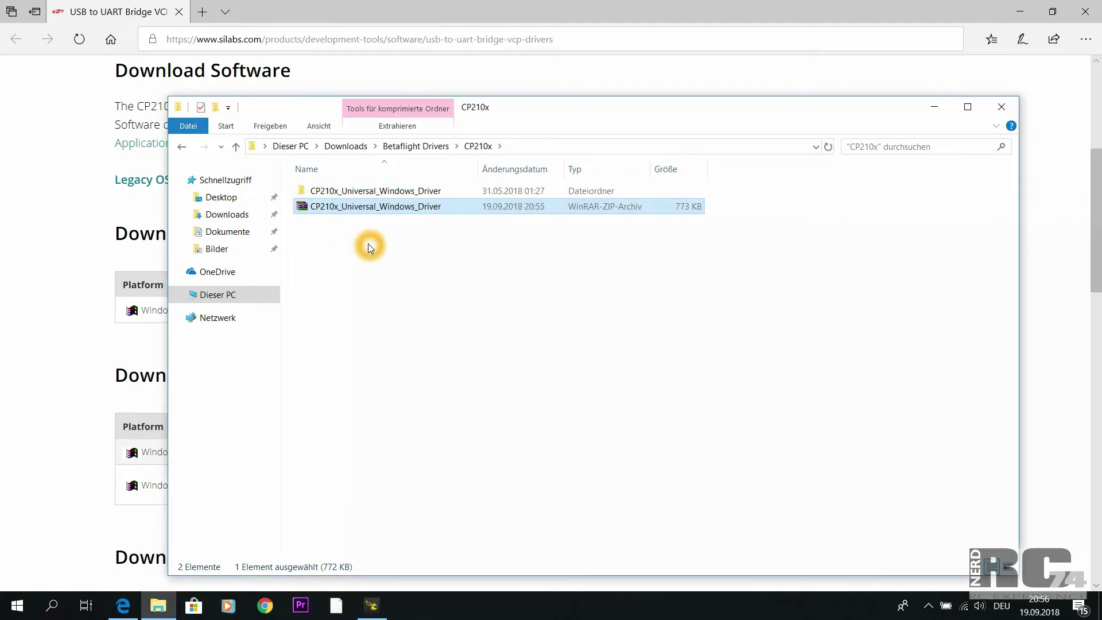
double_click(369, 192)
- Install the CP210x VCP driver with CP210xVCPInstaller_x64 as administrator, after the 32-bit installer fails
click(394, 347)
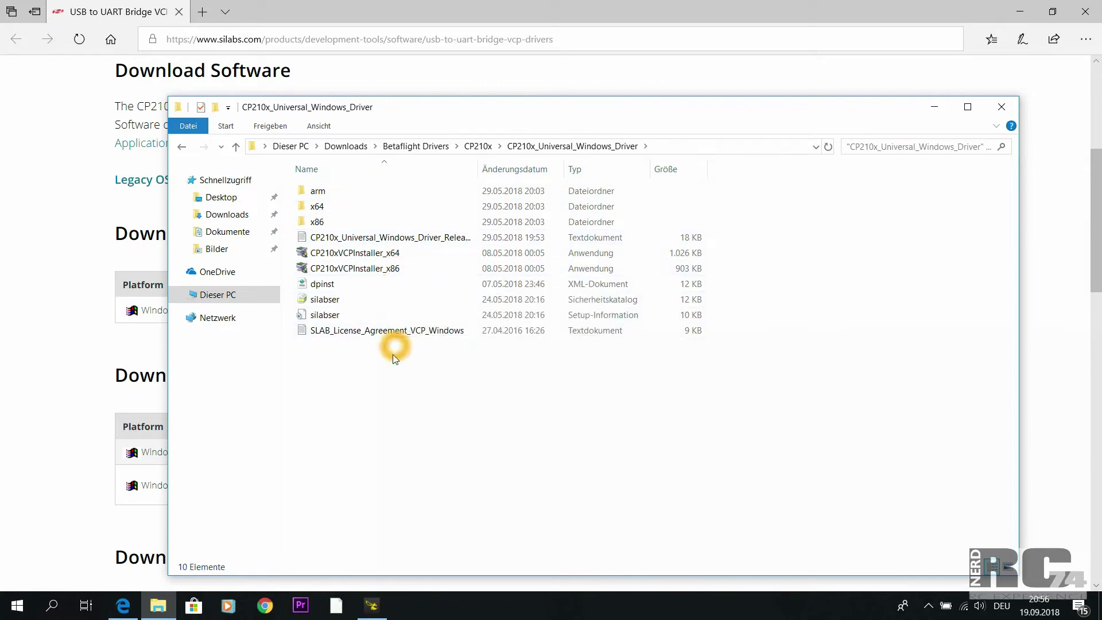
double_click(384, 269)
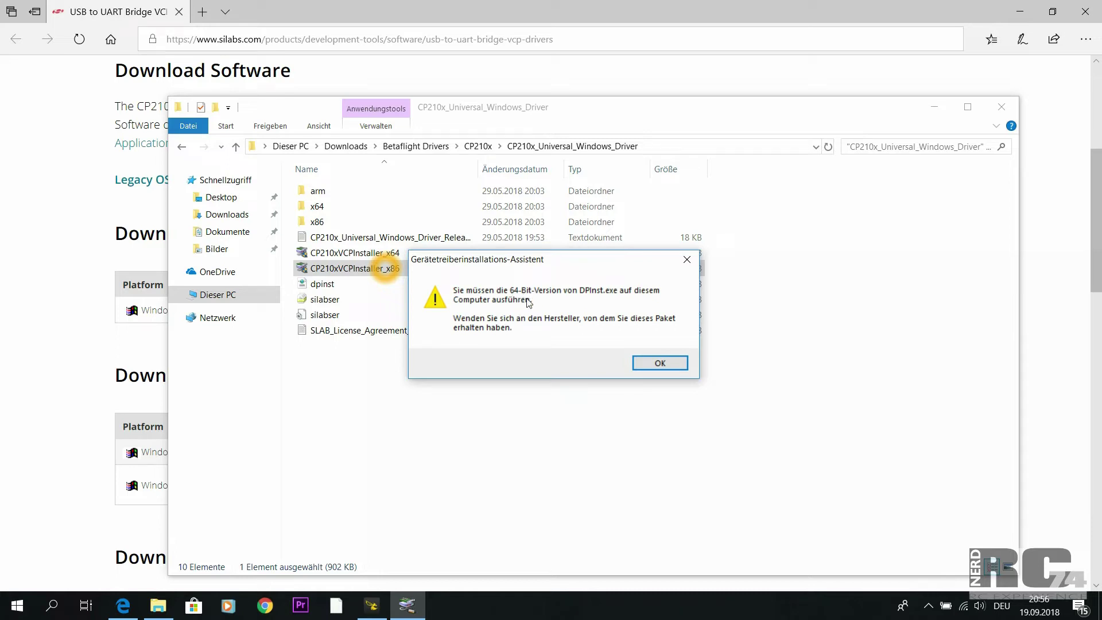
click(657, 367)
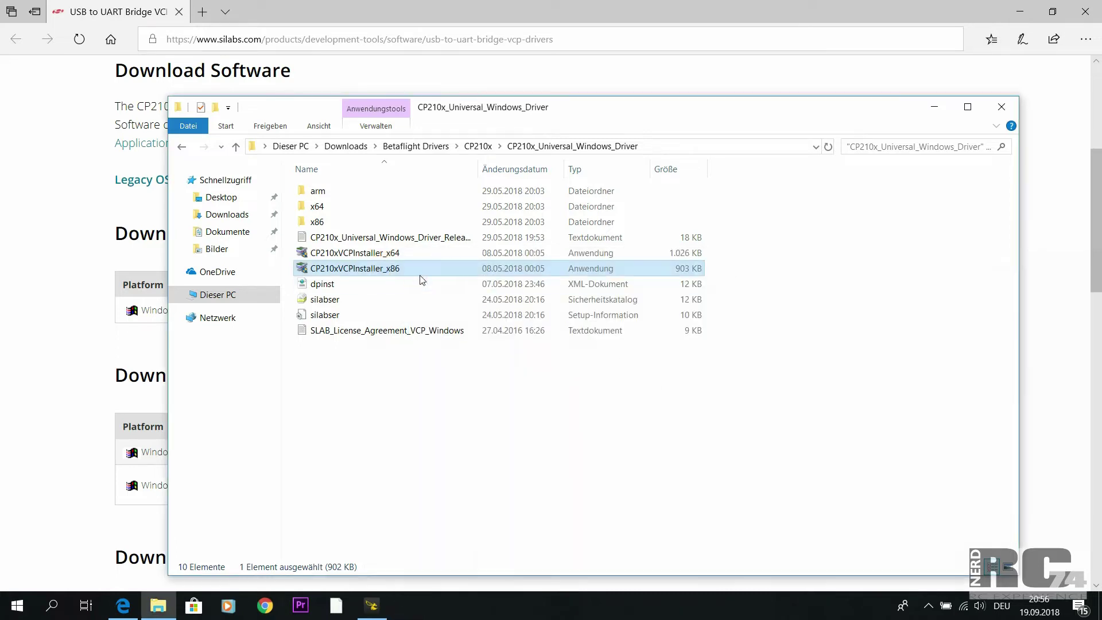
click(351, 253)
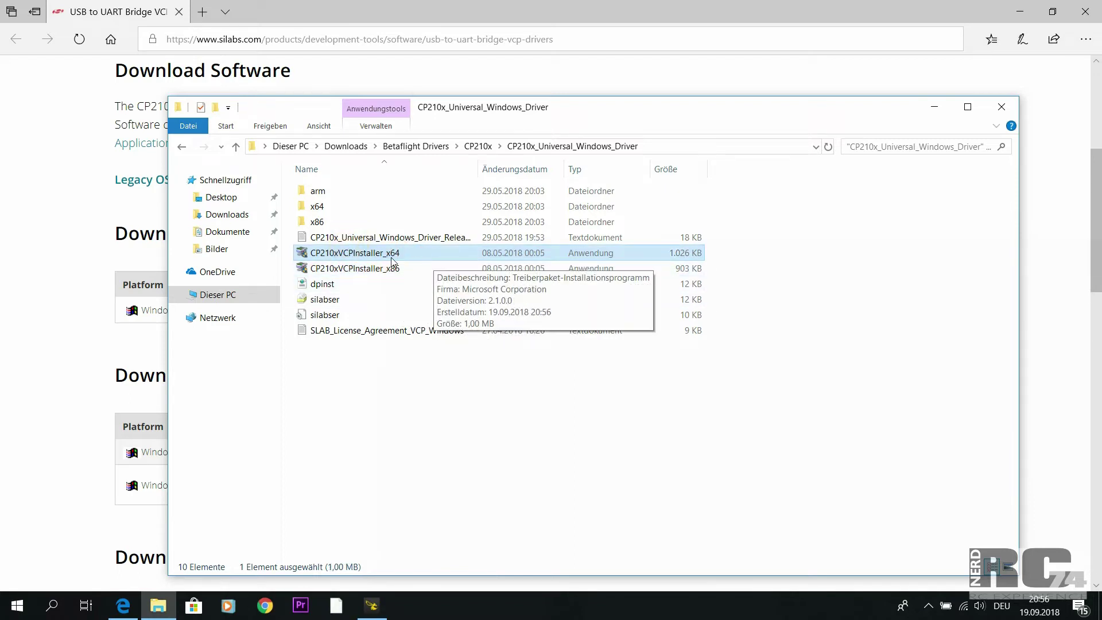
click(409, 256)
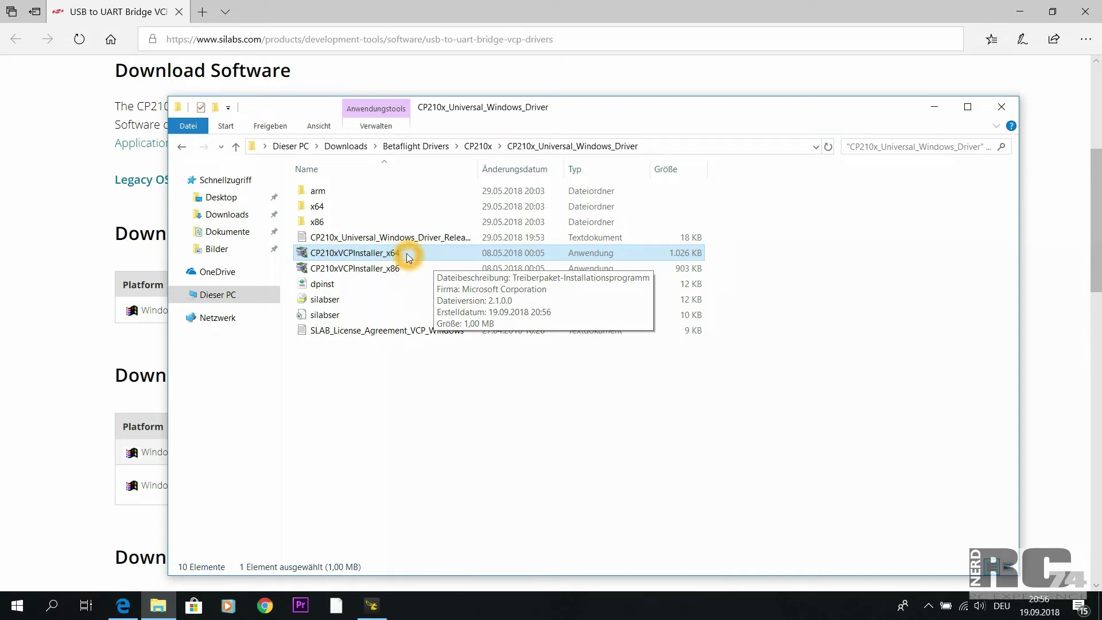
right_click(409, 257)
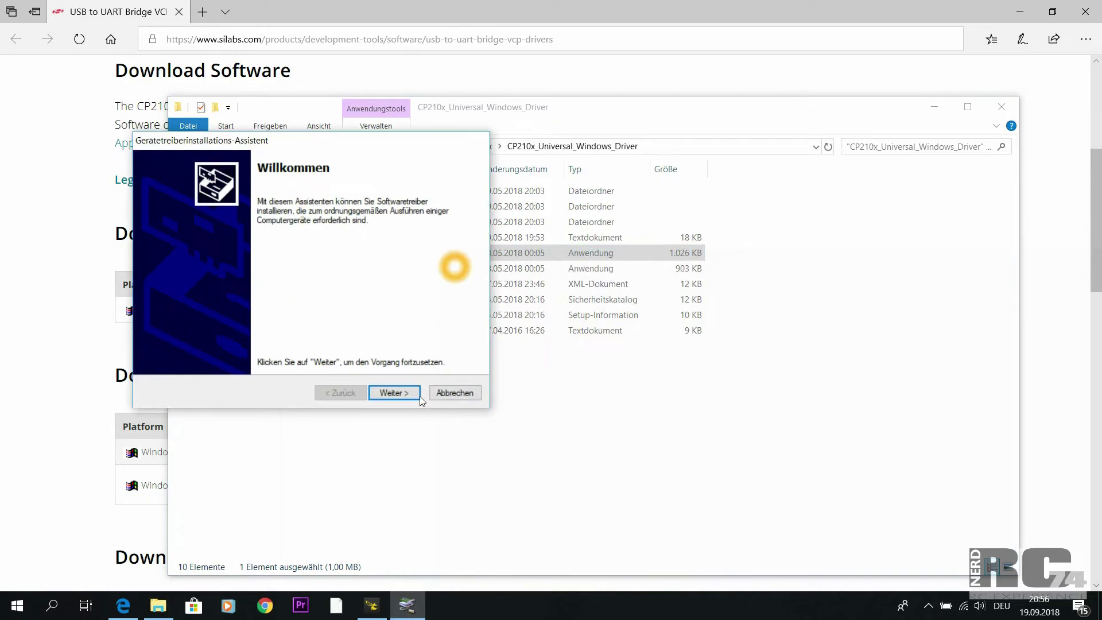
click(393, 396)
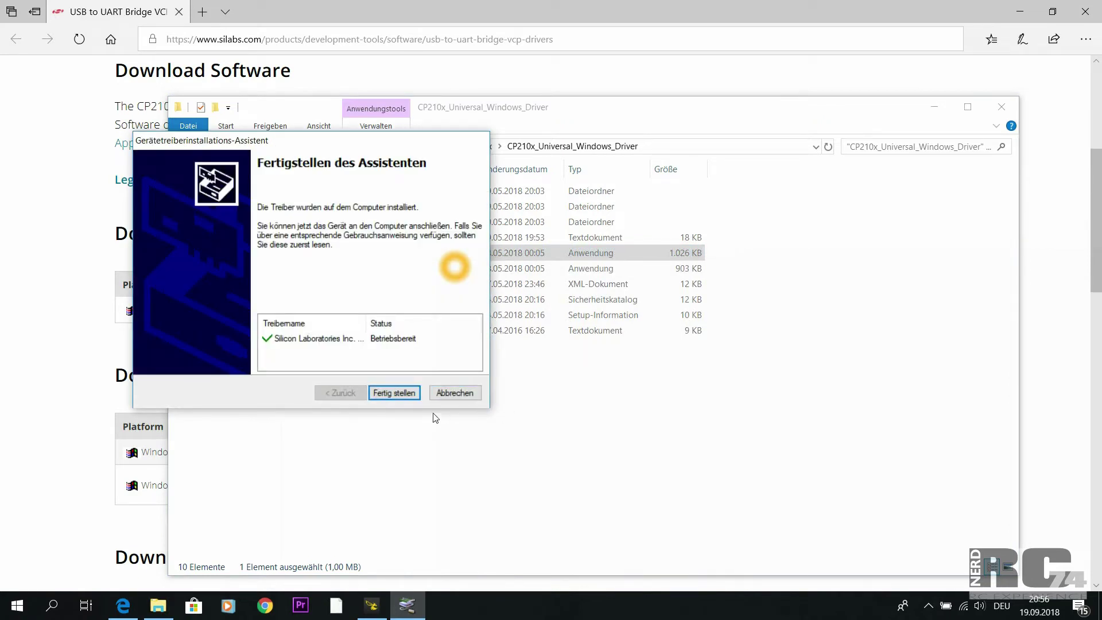
click(389, 396)
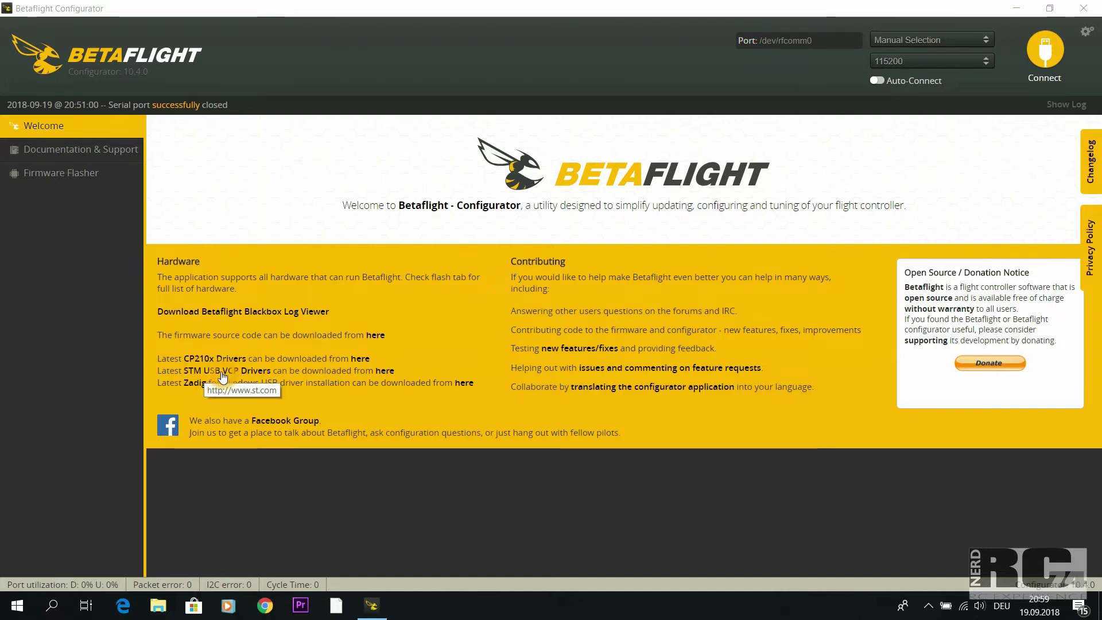
- Request the STSW-STM32102 VCP driver package and accept its licence agreement
click(385, 372)
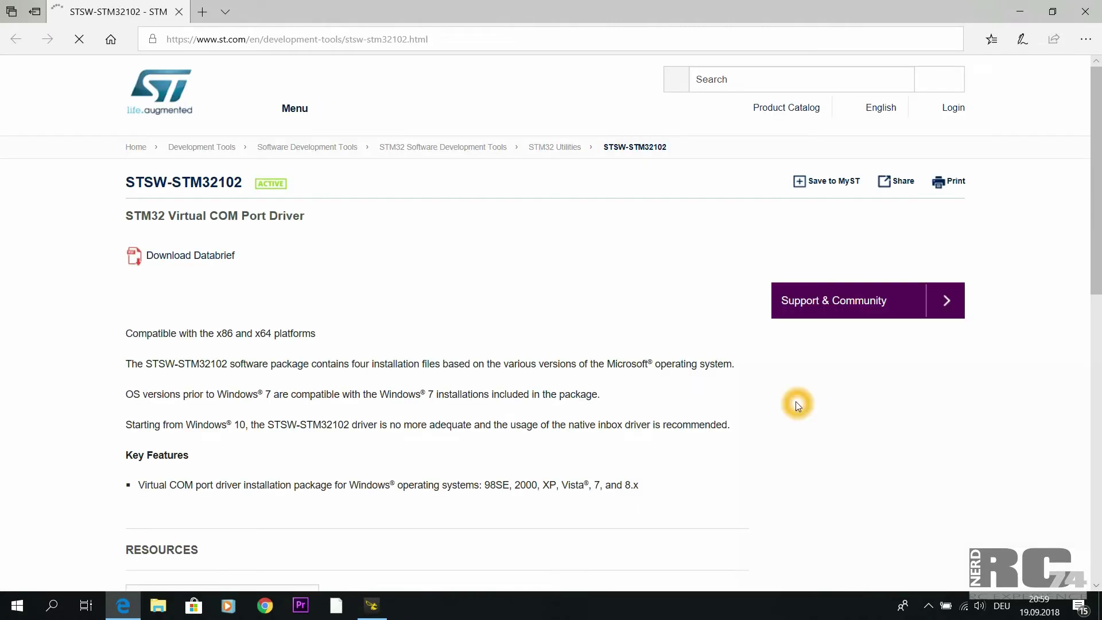
scroll(796, 401, down, 5)
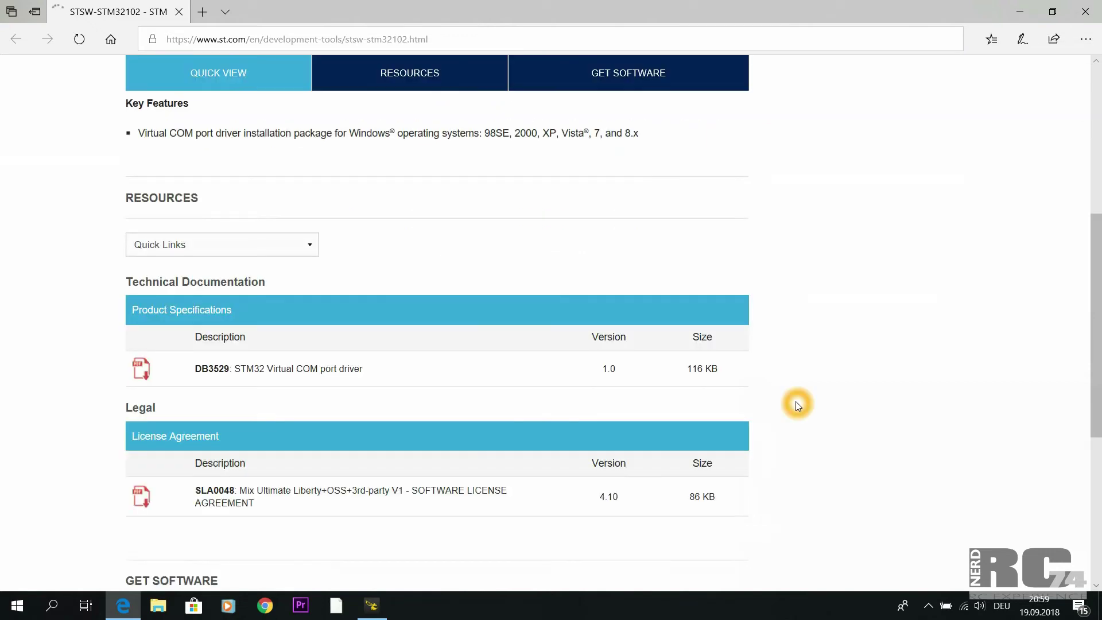
scroll(797, 405, down, 7)
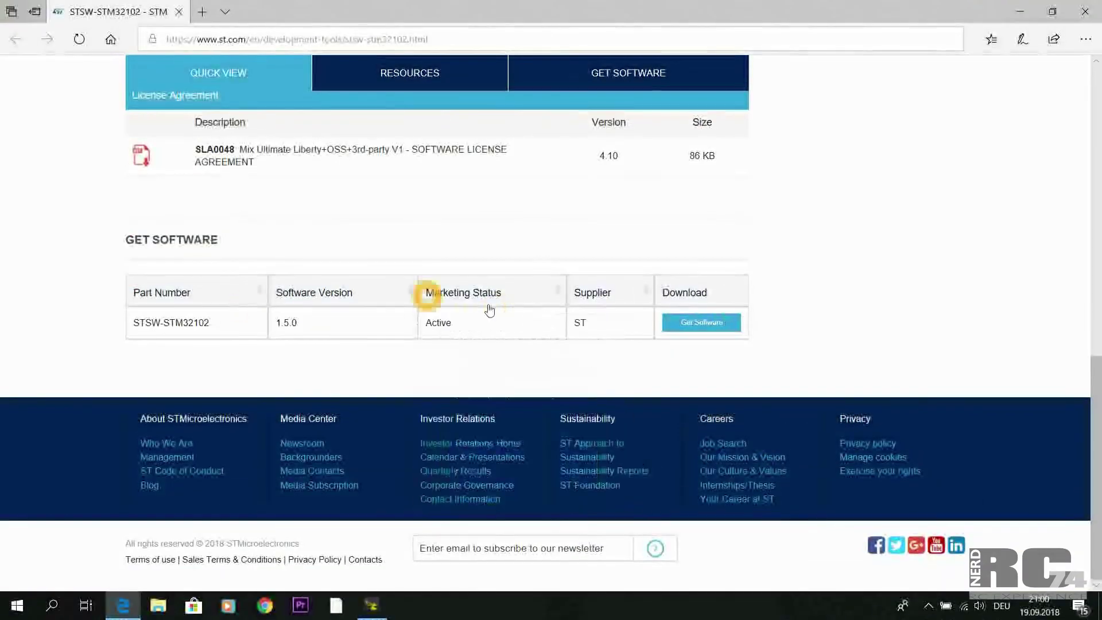
click(704, 322)
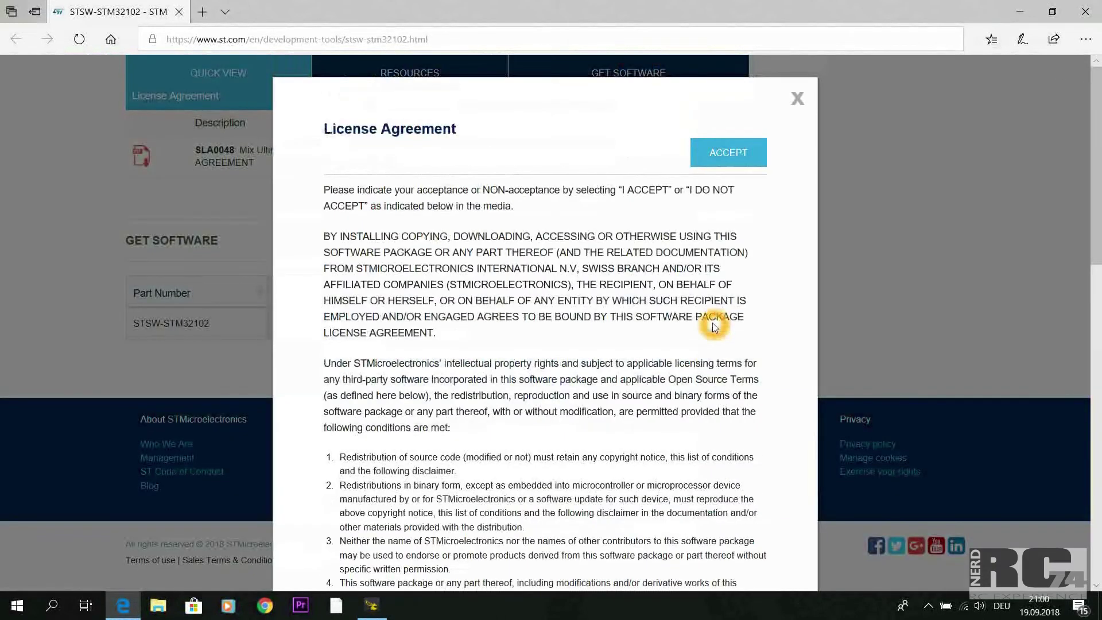
scroll(765, 339, down, 4)
scroll(765, 338, up, 4)
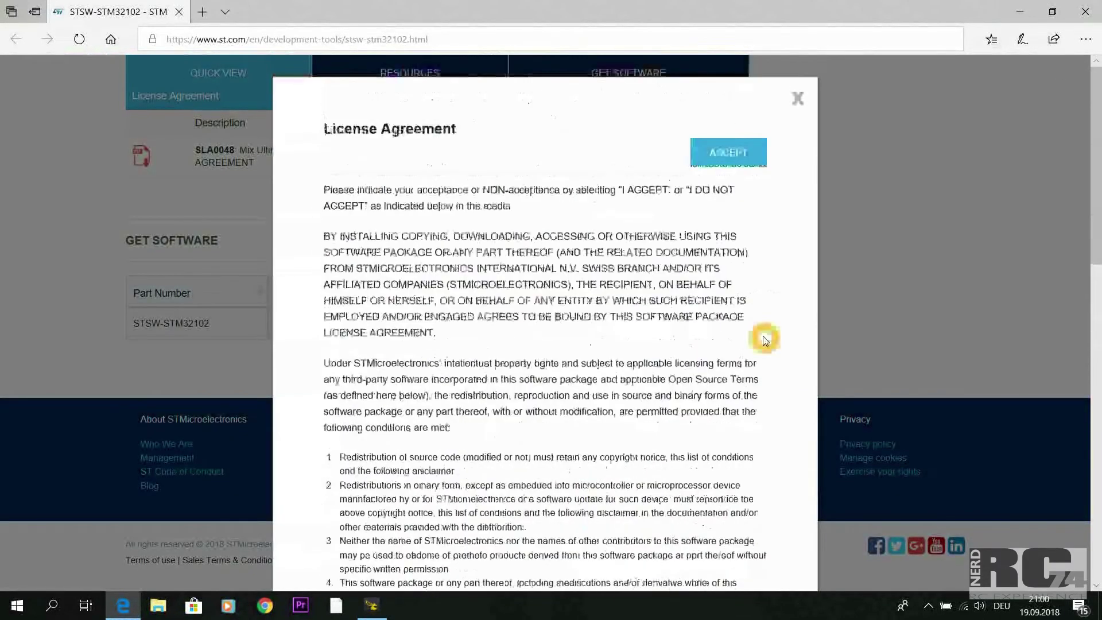
click(727, 158)
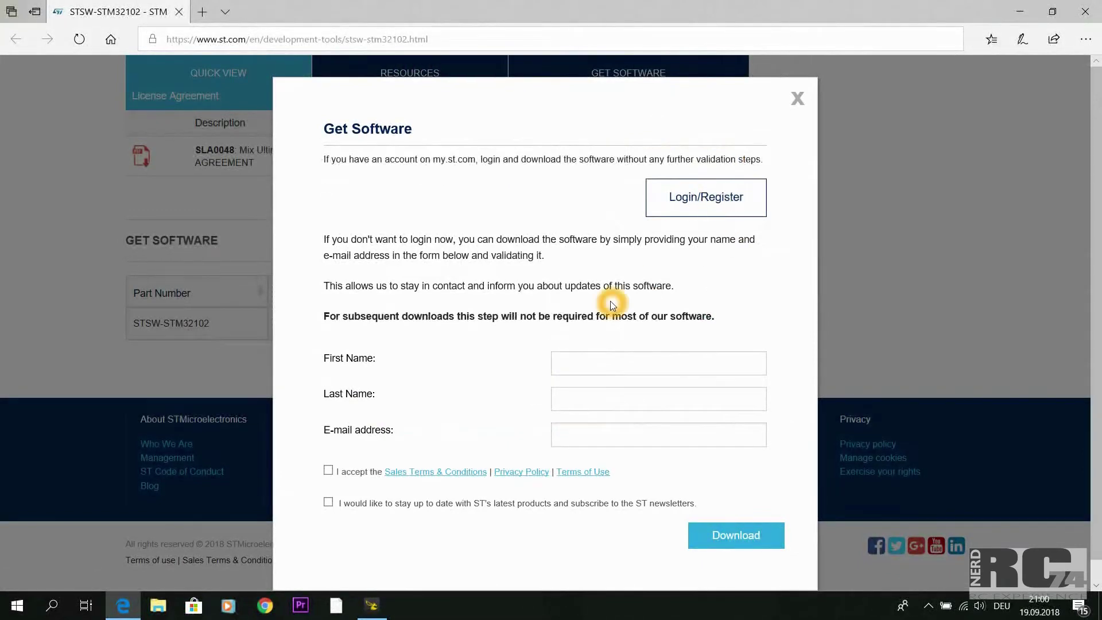
- Fill in the registration form with your name and e-mail, submit it, and open ST's validation e-mail
click(558, 364)
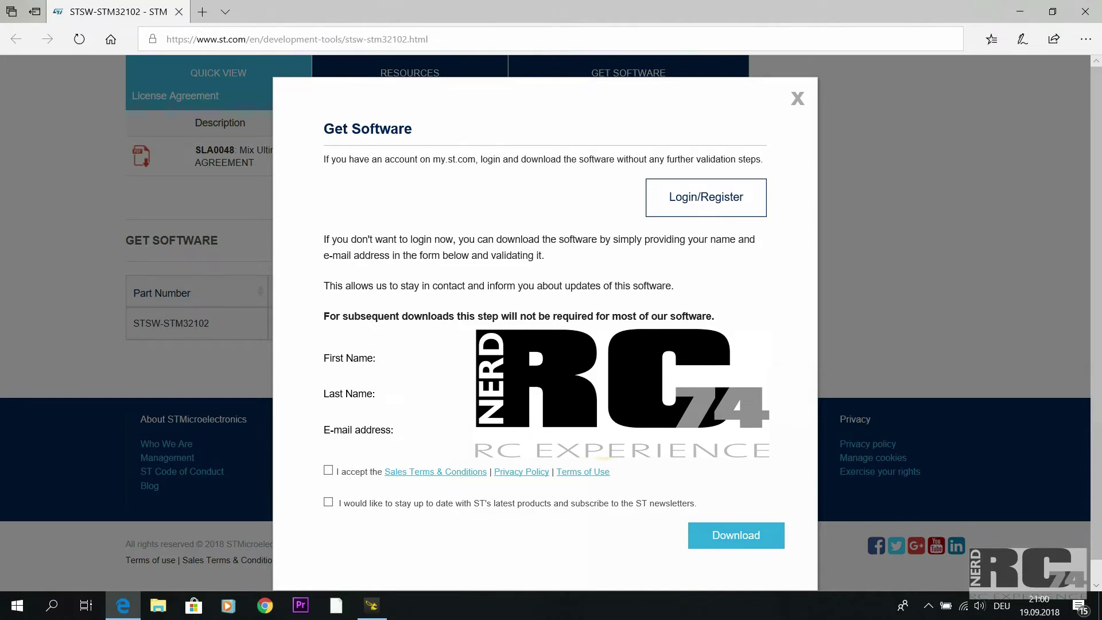
click(601, 458)
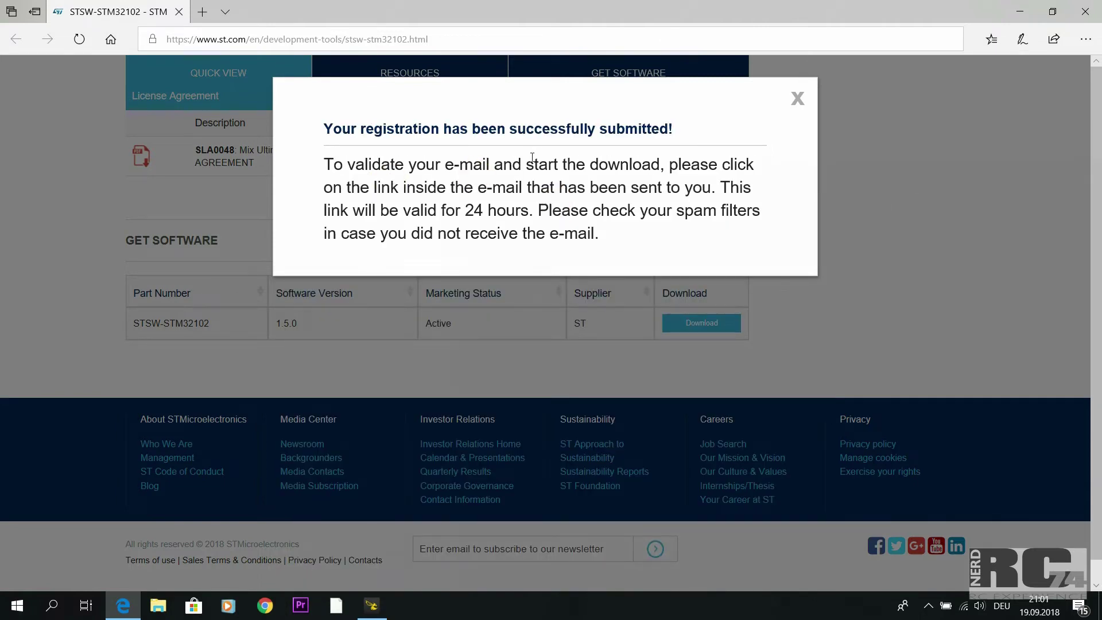
click(563, 163)
click(539, 267)
click(460, 218)
click(543, 217)
click(543, 234)
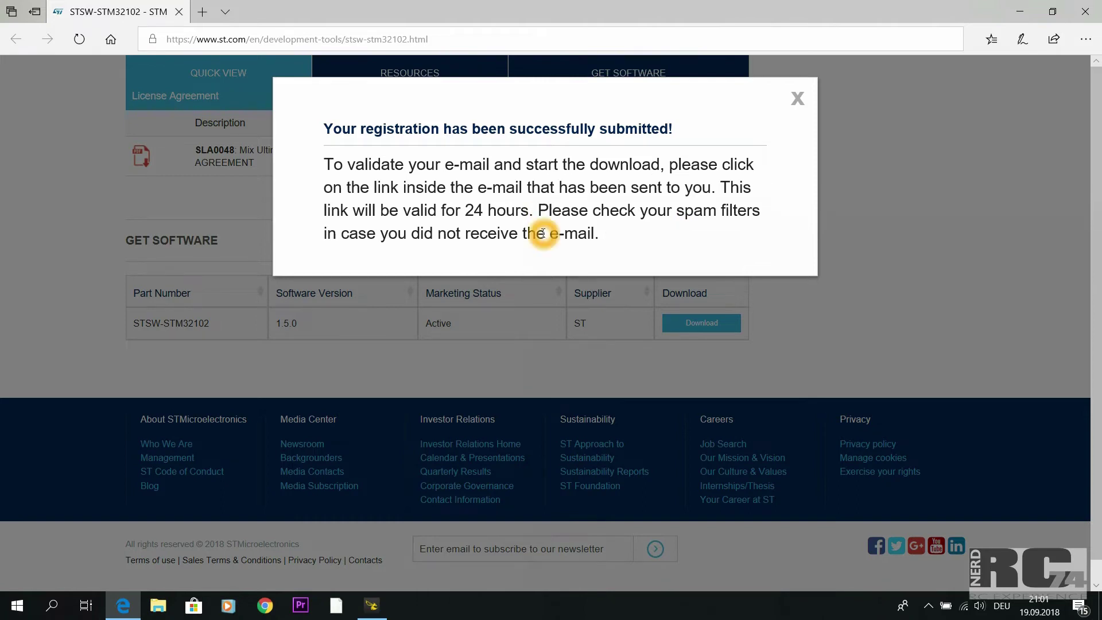
click(664, 236)
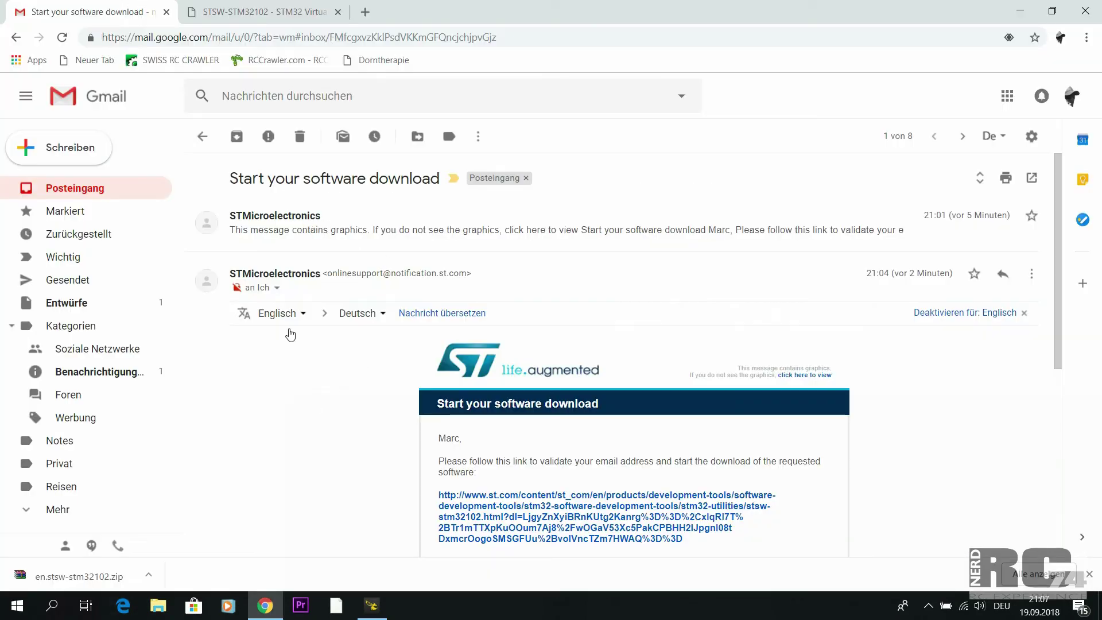
- Follow the e-mail's validation link to download en.stsw-stm32102.zip, then close the STSW-STM32102 tab
click(570, 511)
scroll(570, 402, down, 2)
click(247, 5)
click(246, 4)
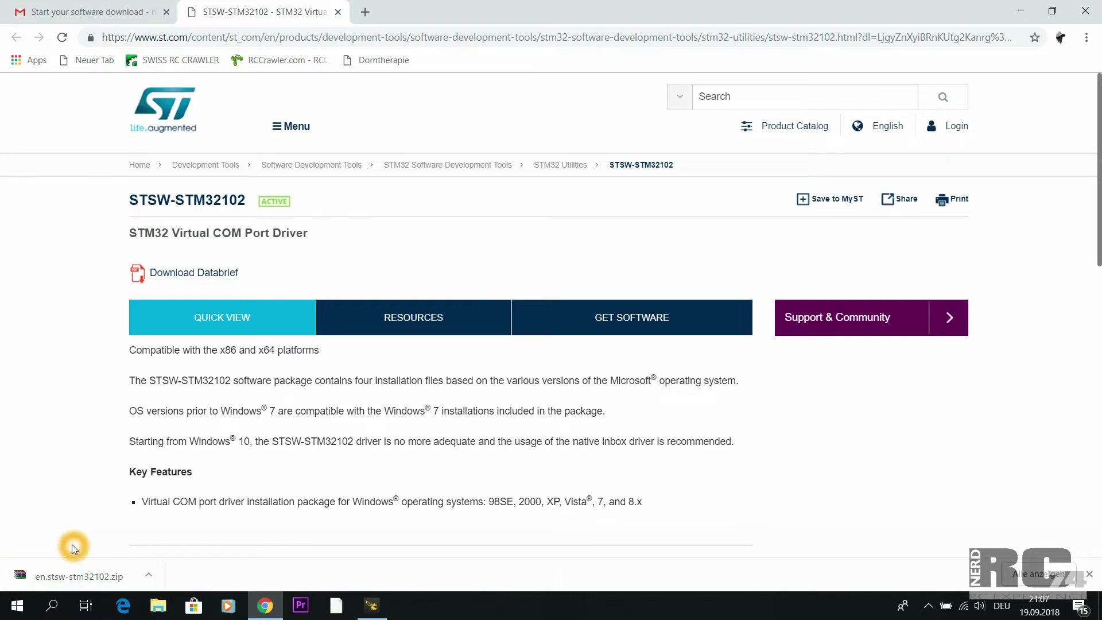
click(337, 12)
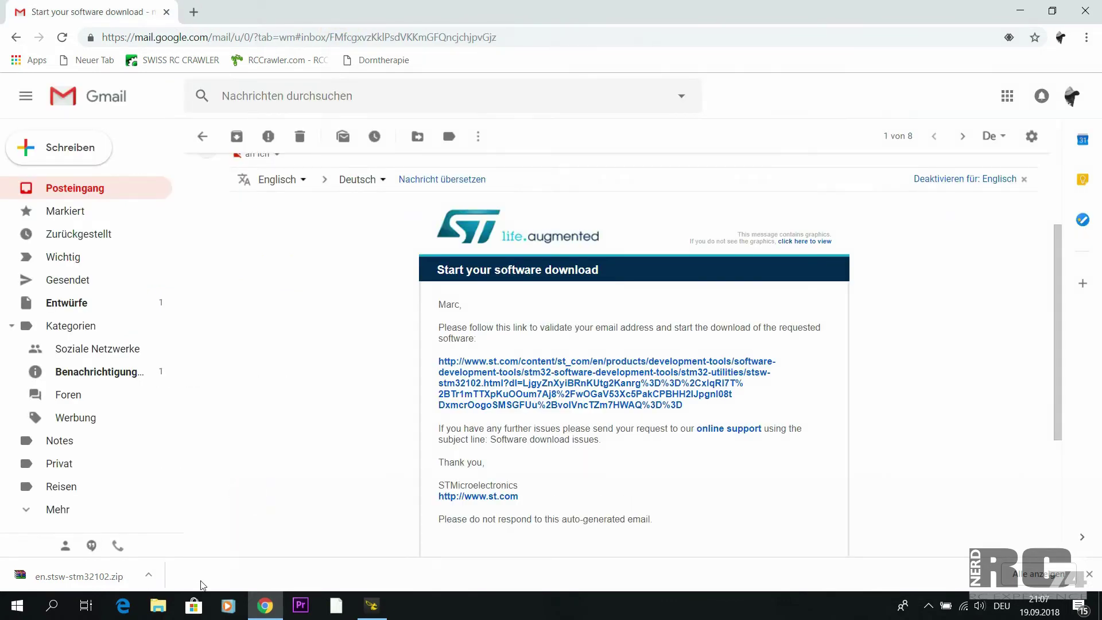
- Move the en.stsw-stm32102 zip from Downloads into Betaflight Drivers\STM
click(156, 607)
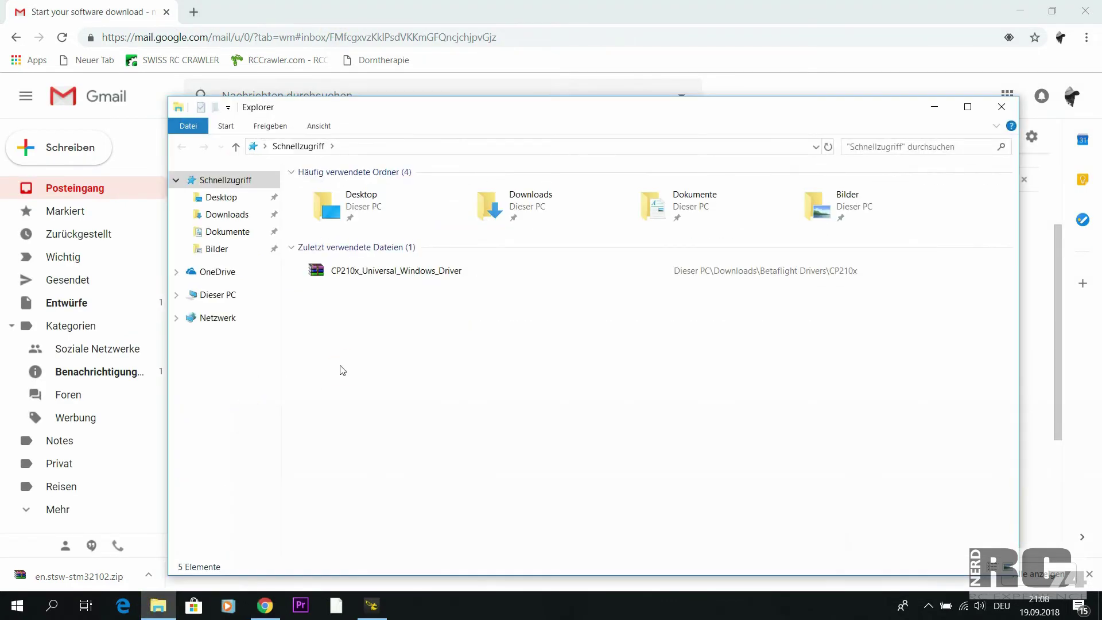
click(227, 215)
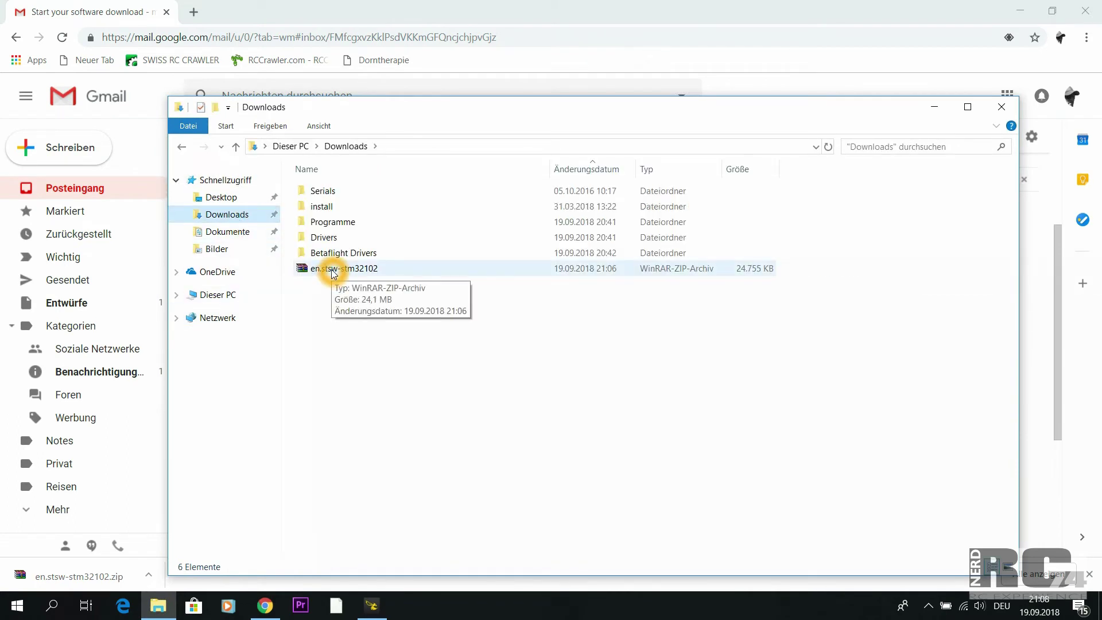
right_click(333, 272)
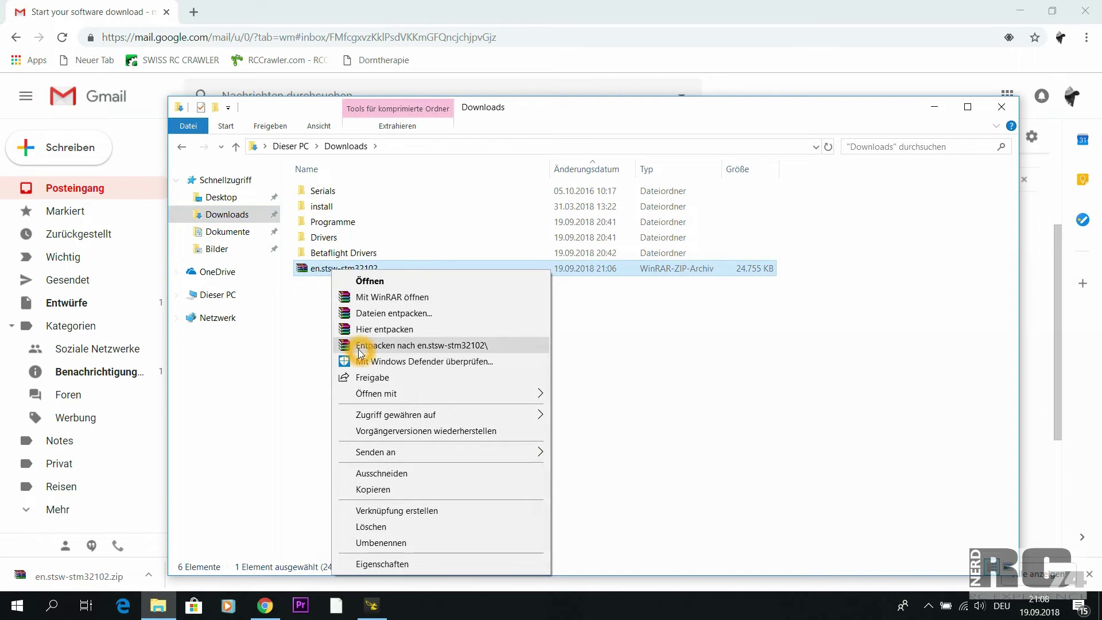
click(380, 473)
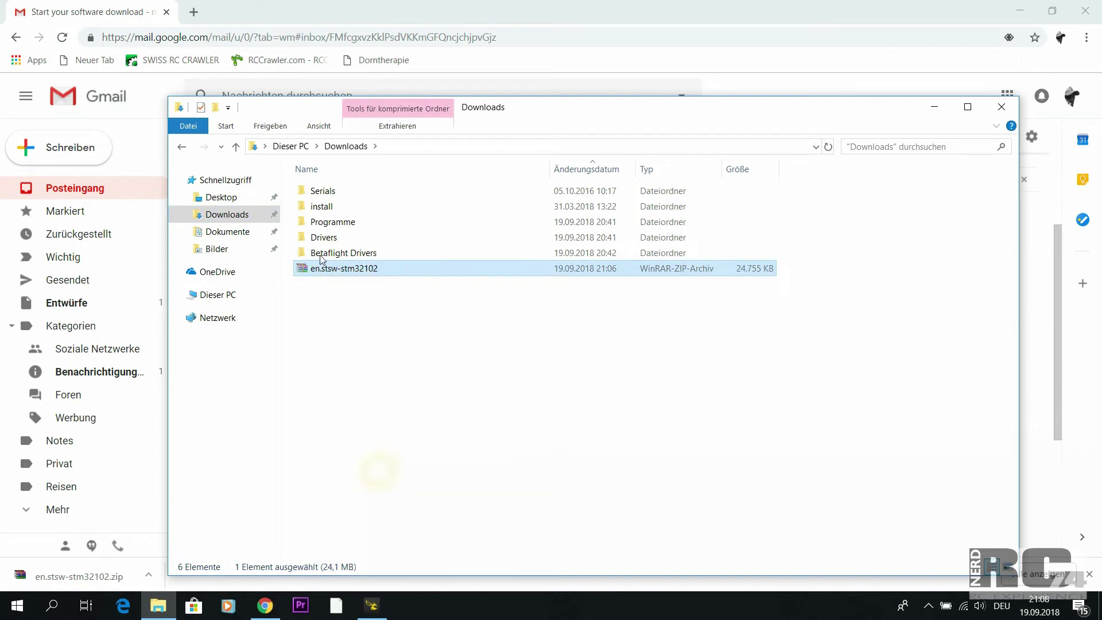
click(332, 256)
double_click(331, 256)
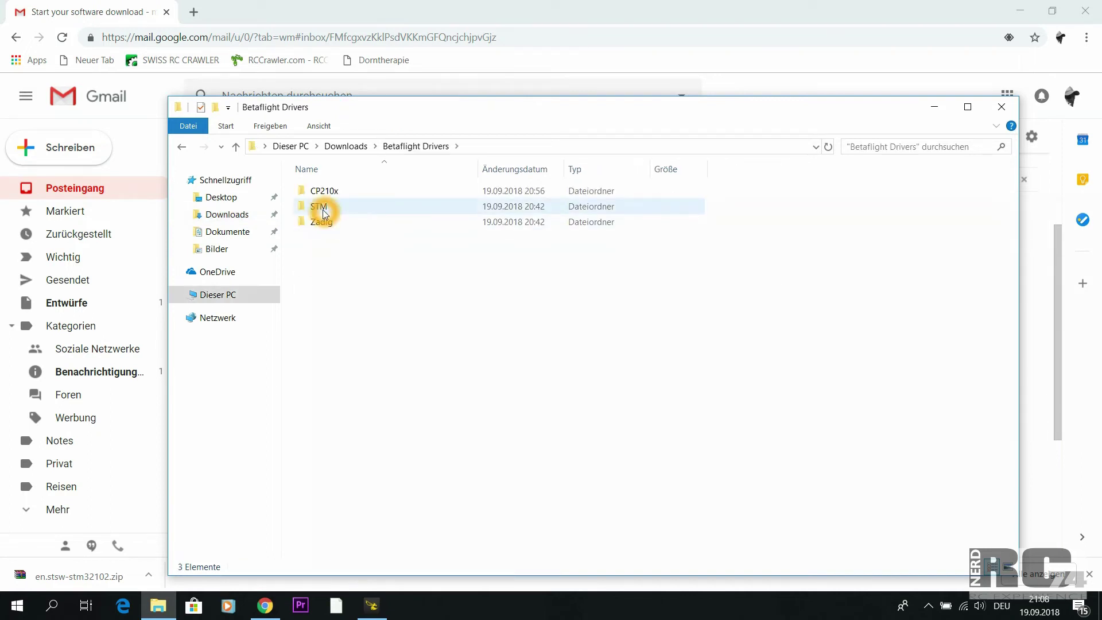
double_click(321, 208)
right_click(330, 246)
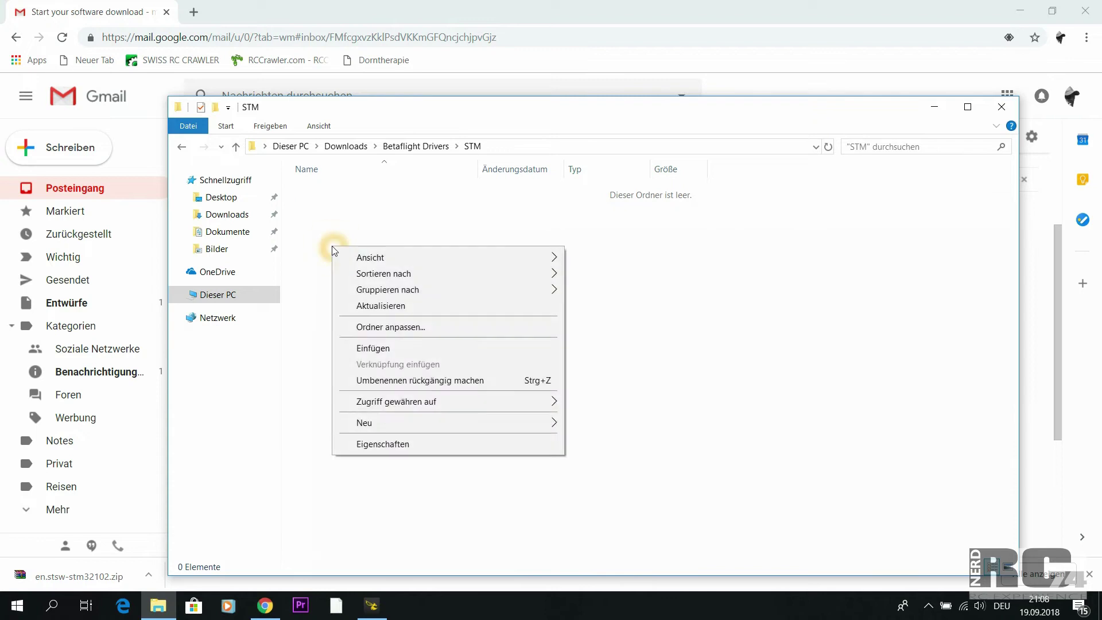
click(369, 345)
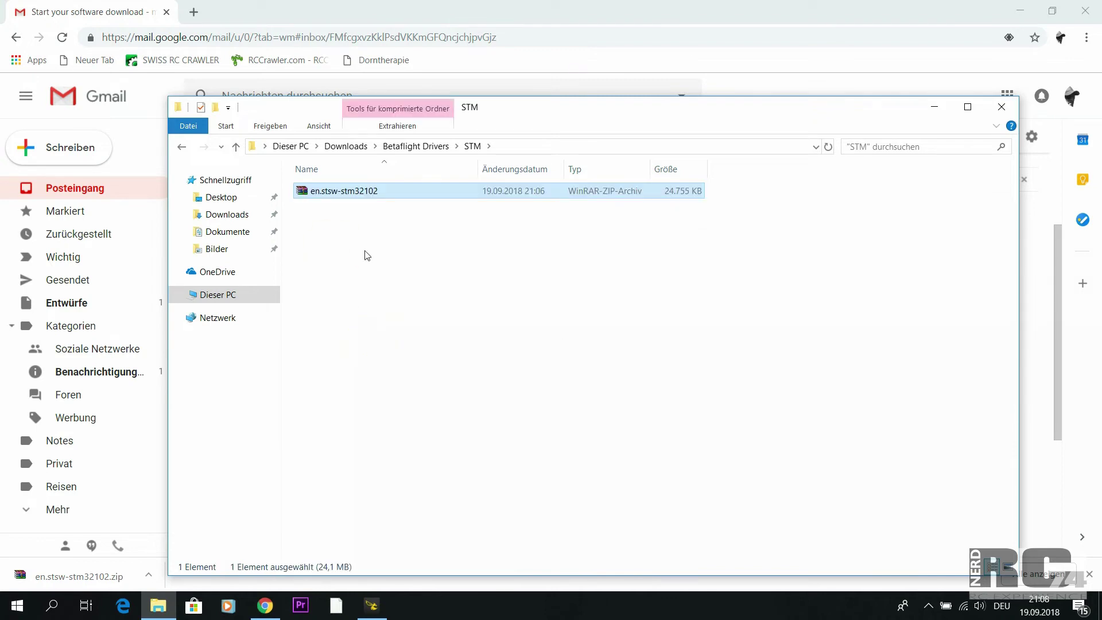
- Extract the archive there and run VCP_V1.5.0_Setup_W8_x64_64bits
right_click(328, 194)
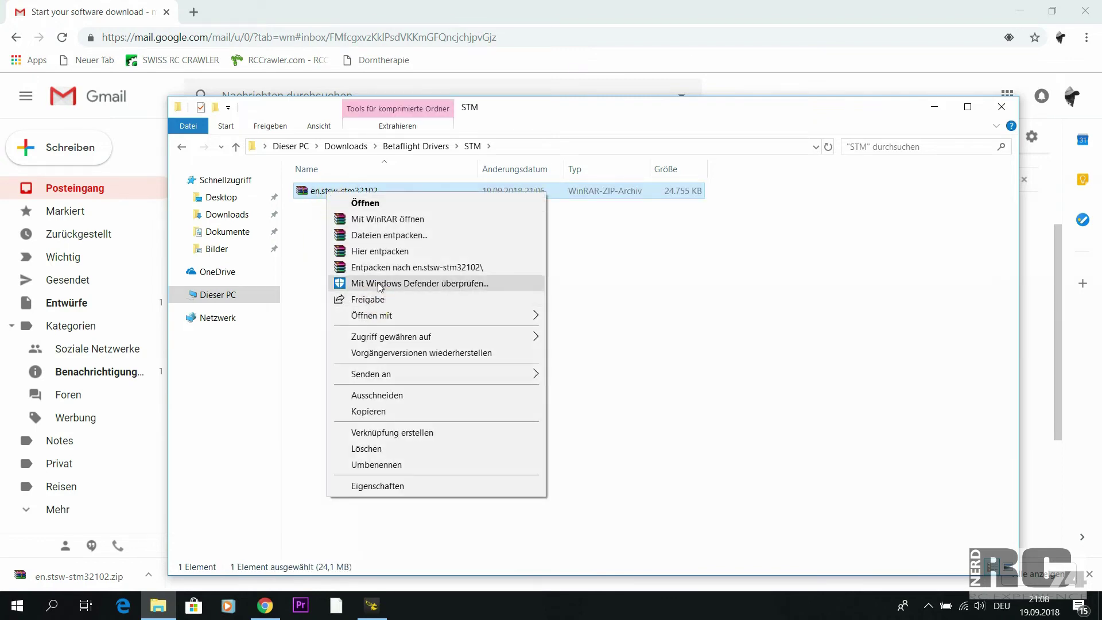
click(381, 255)
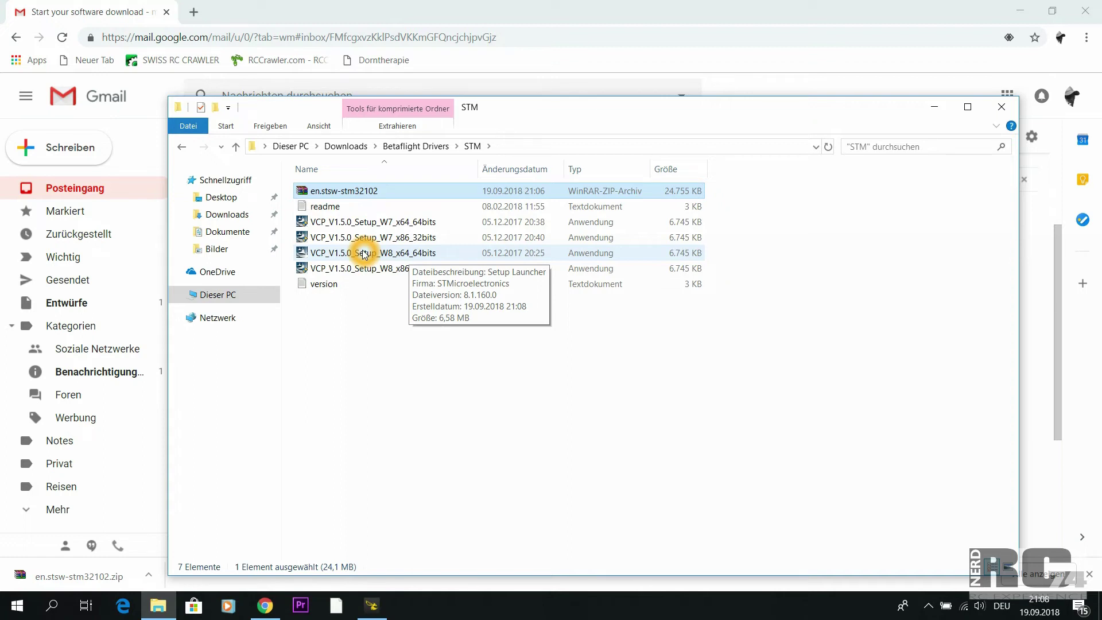
click(364, 253)
right_click(364, 253)
click(507, 418)
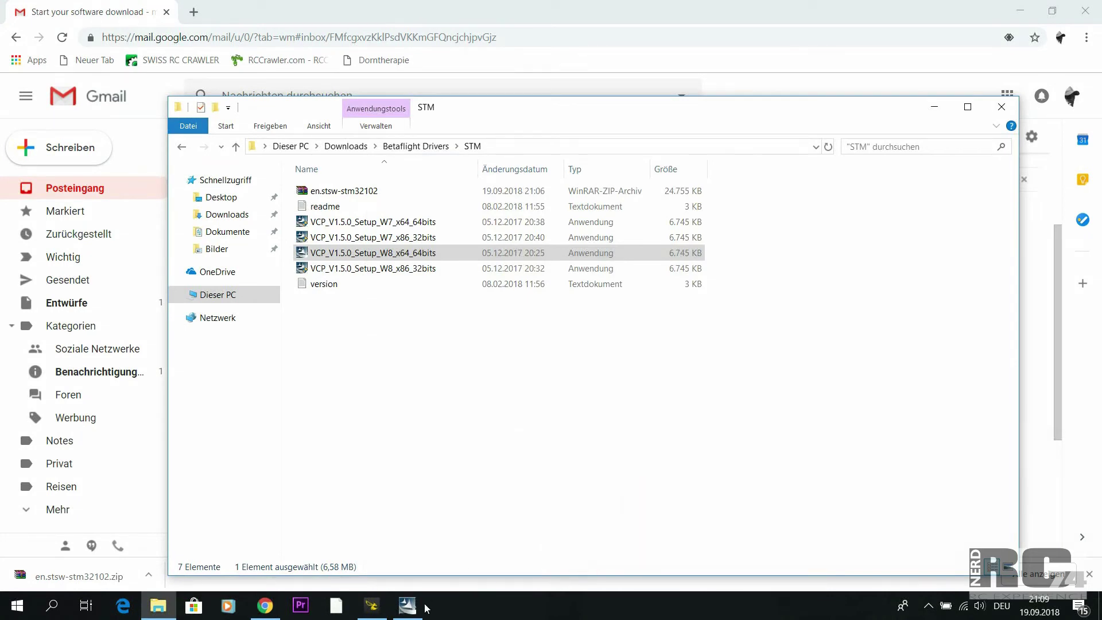
- Run the InstallShield setup with company name 'MS' and the default destination folder
click(397, 610)
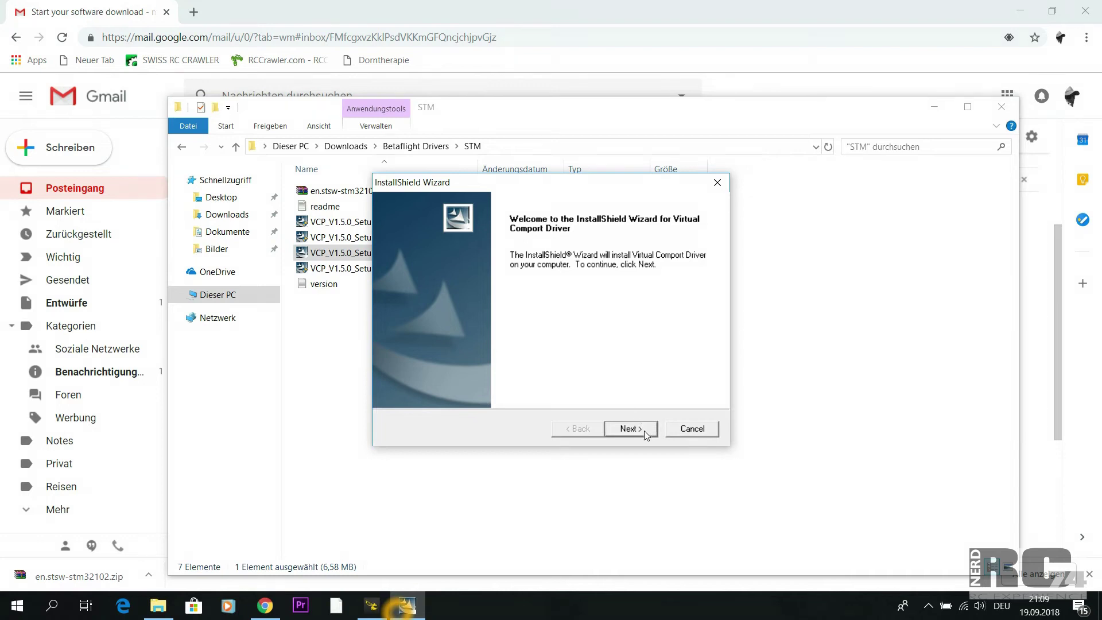
click(644, 430)
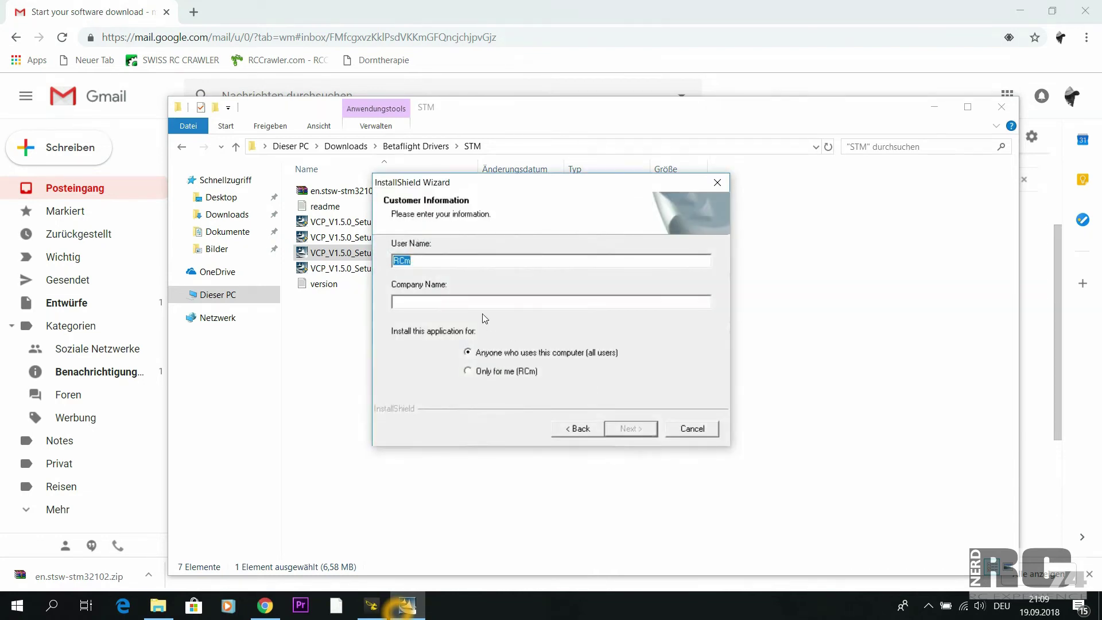
click(469, 302)
text(MS)
click(632, 431)
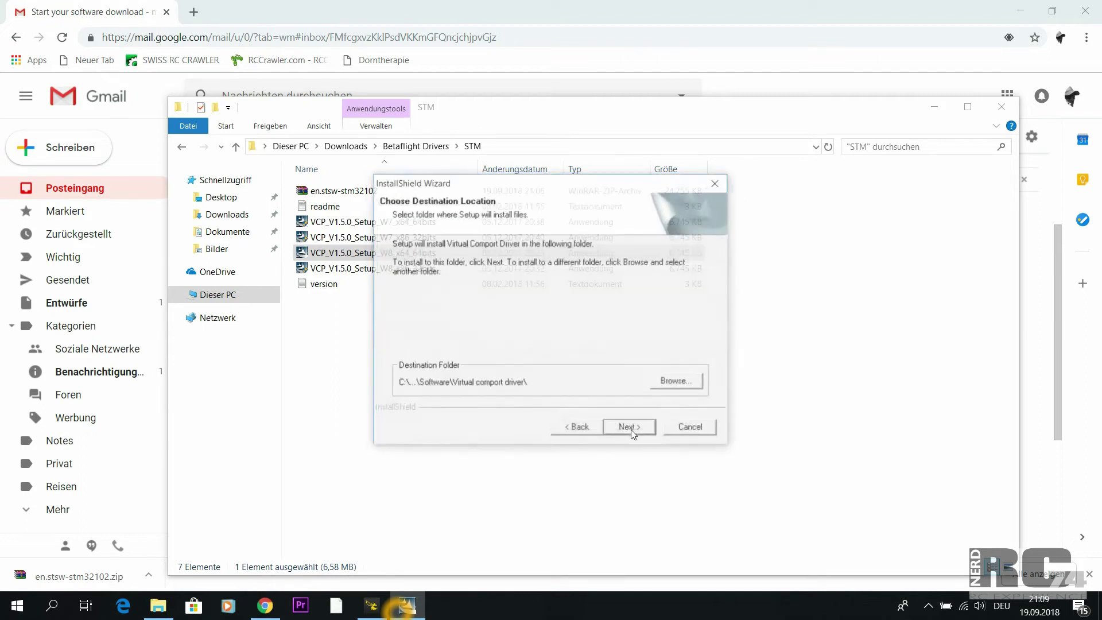
click(632, 430)
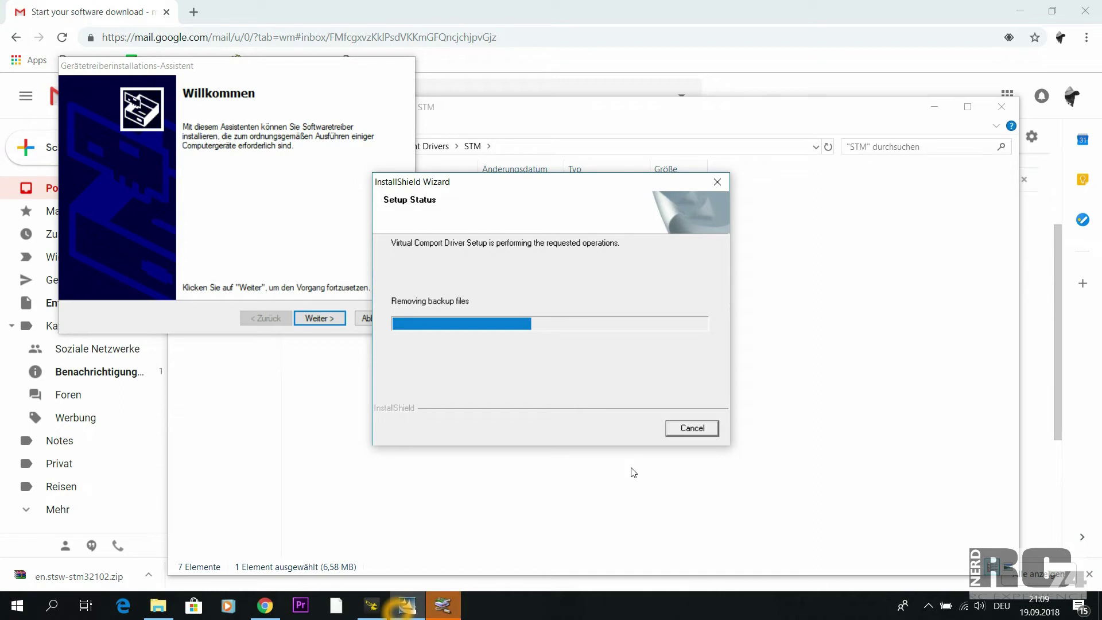
- Install the STMicroelectronics COM port device driver and finish the Virtual Comport Driver setup
click(449, 612)
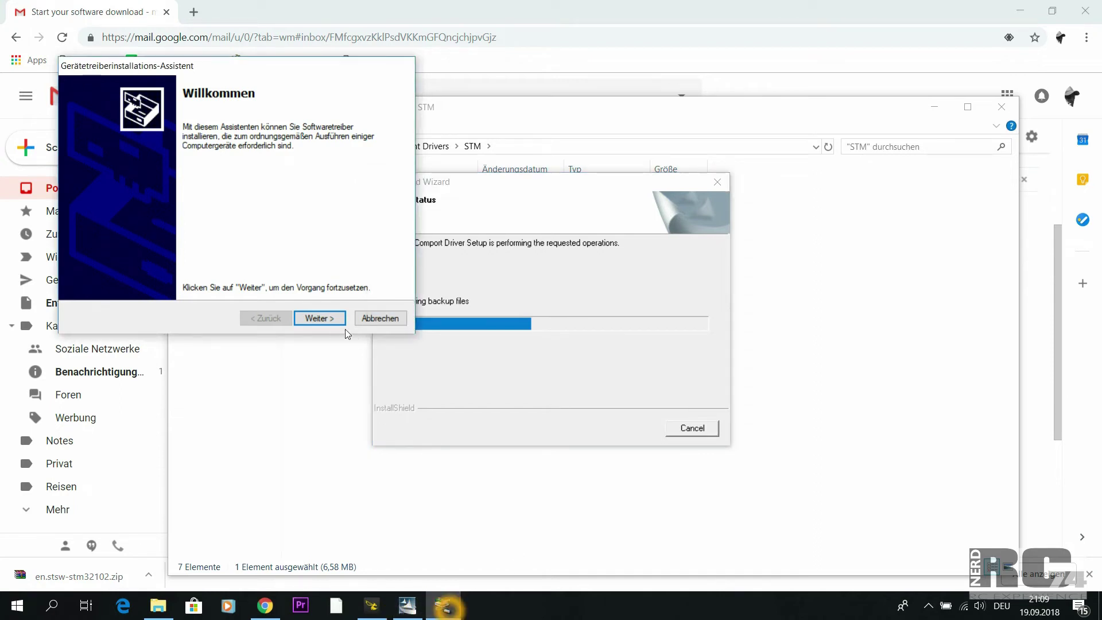
click(319, 318)
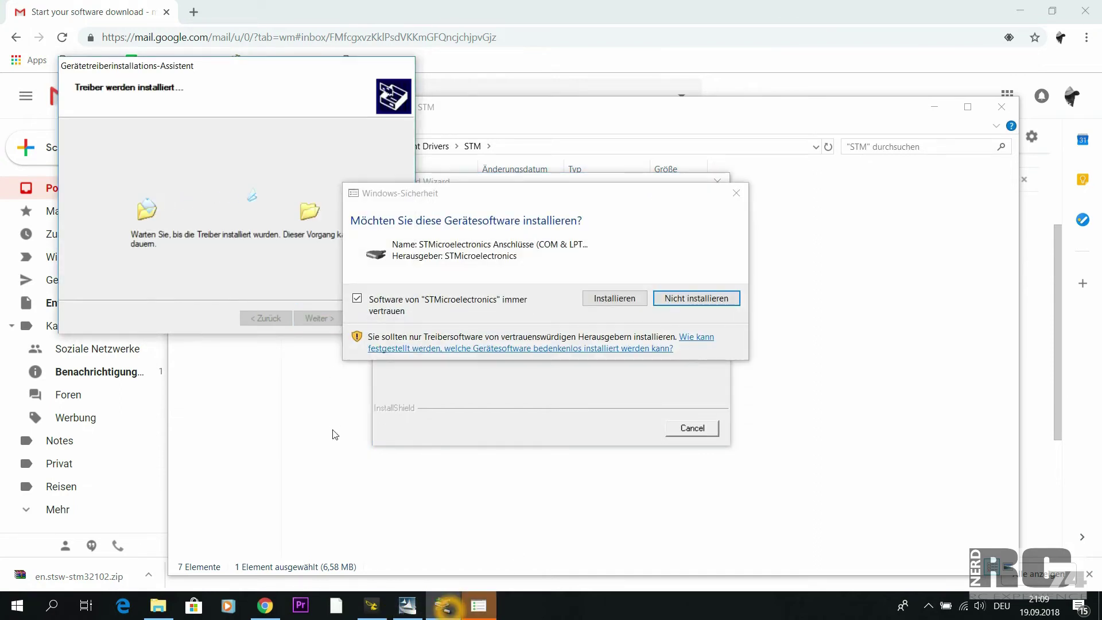
click(609, 298)
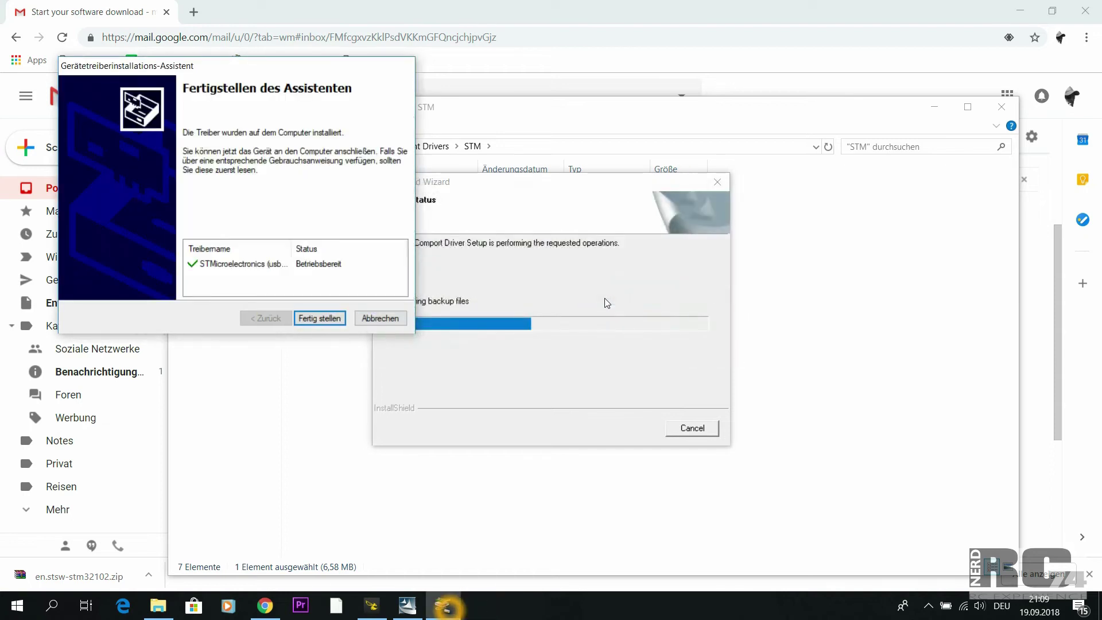
click(328, 319)
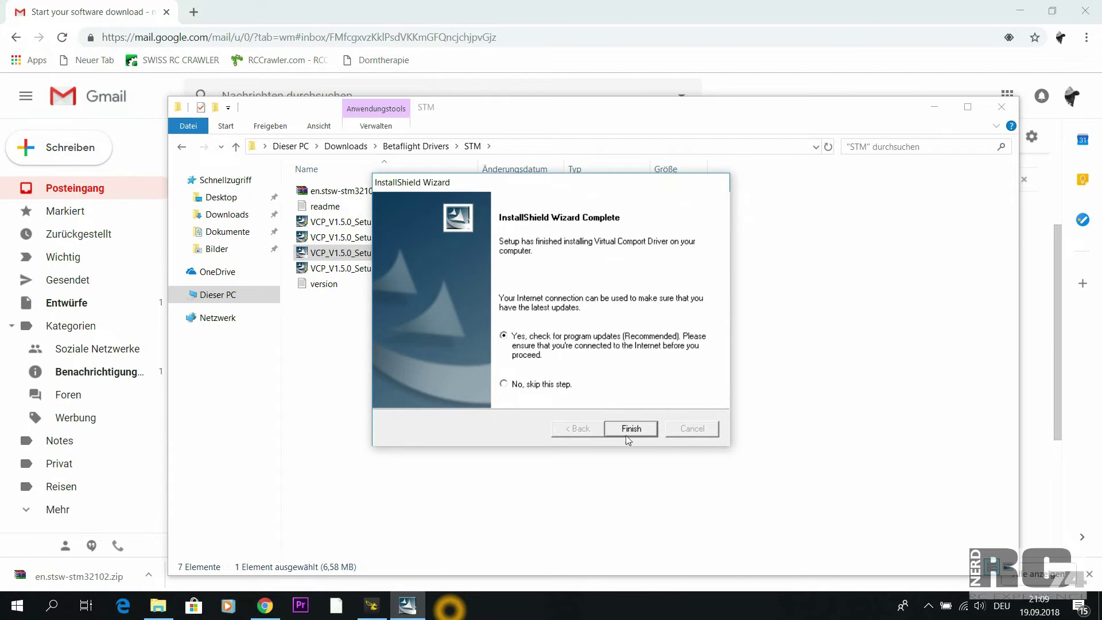
click(627, 435)
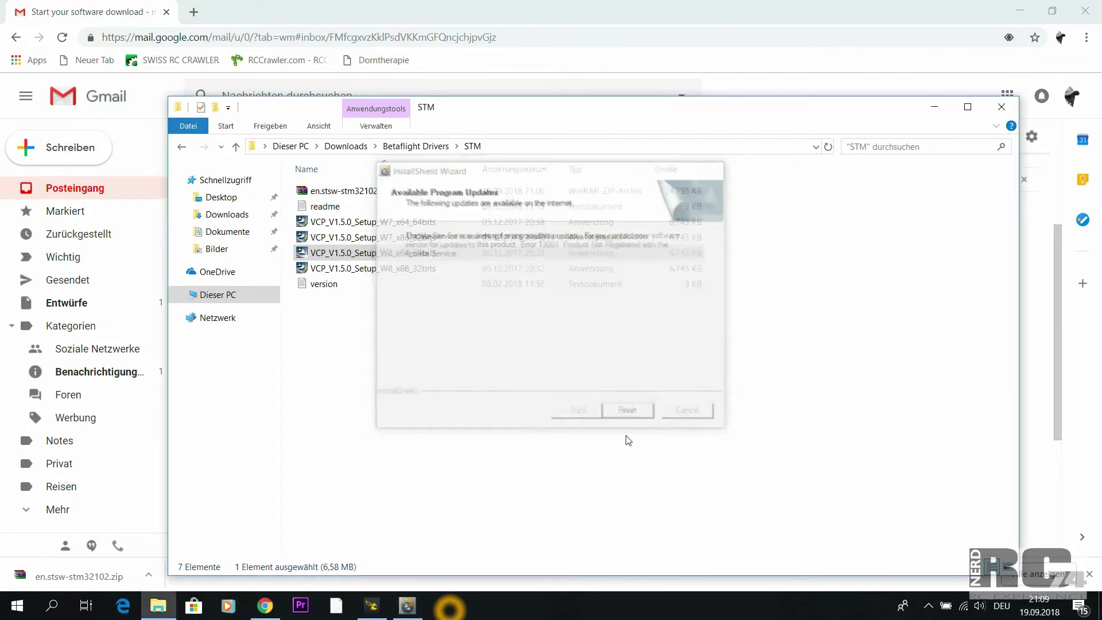
click(631, 416)
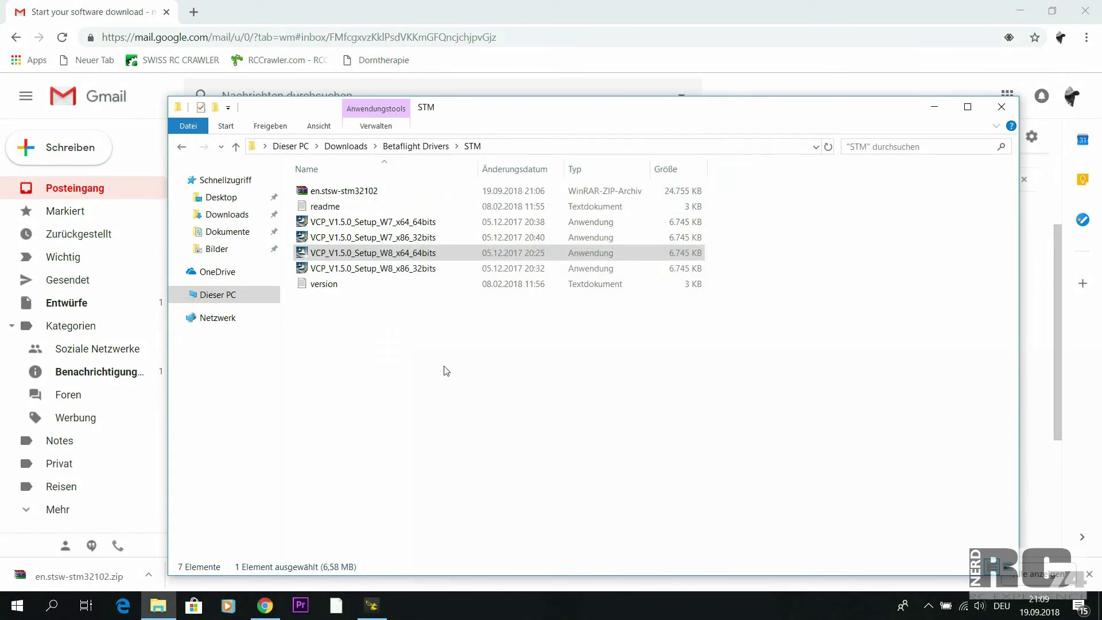
- Open the Zadig website from Betaflight Configurator and start downloading Zadig 2.4
key(alt+Tab)
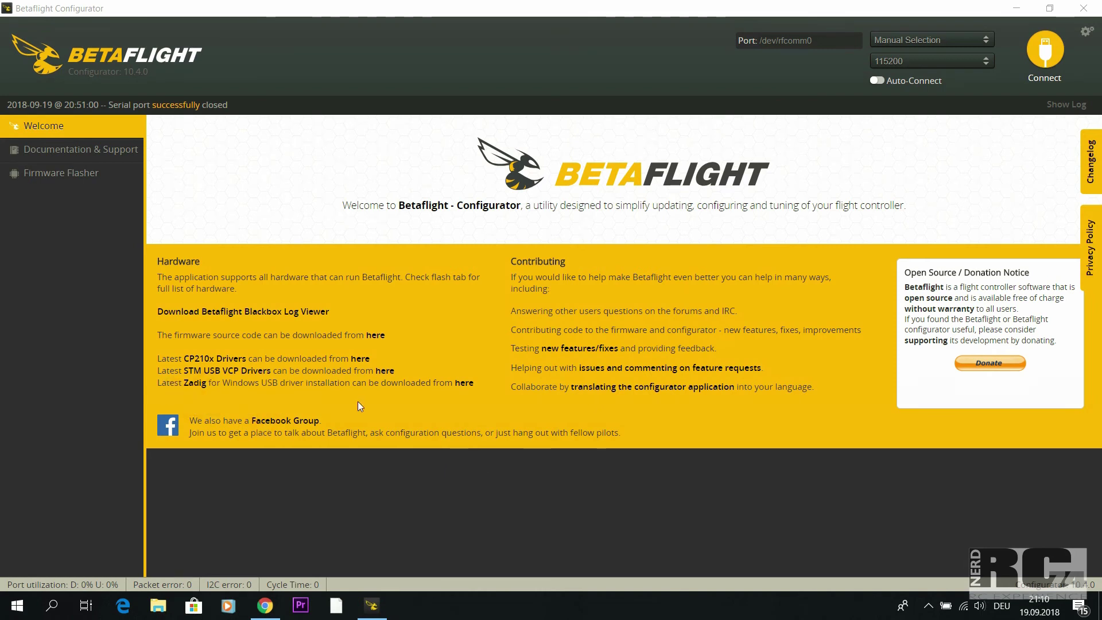
click(465, 384)
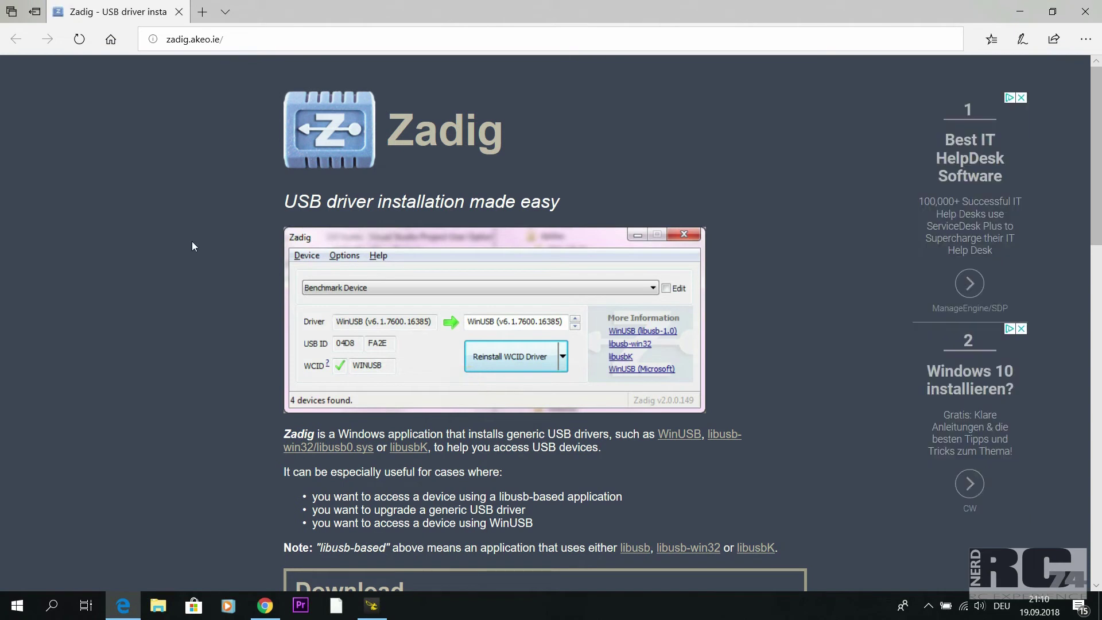
click(212, 341)
scroll(212, 341, down, 5)
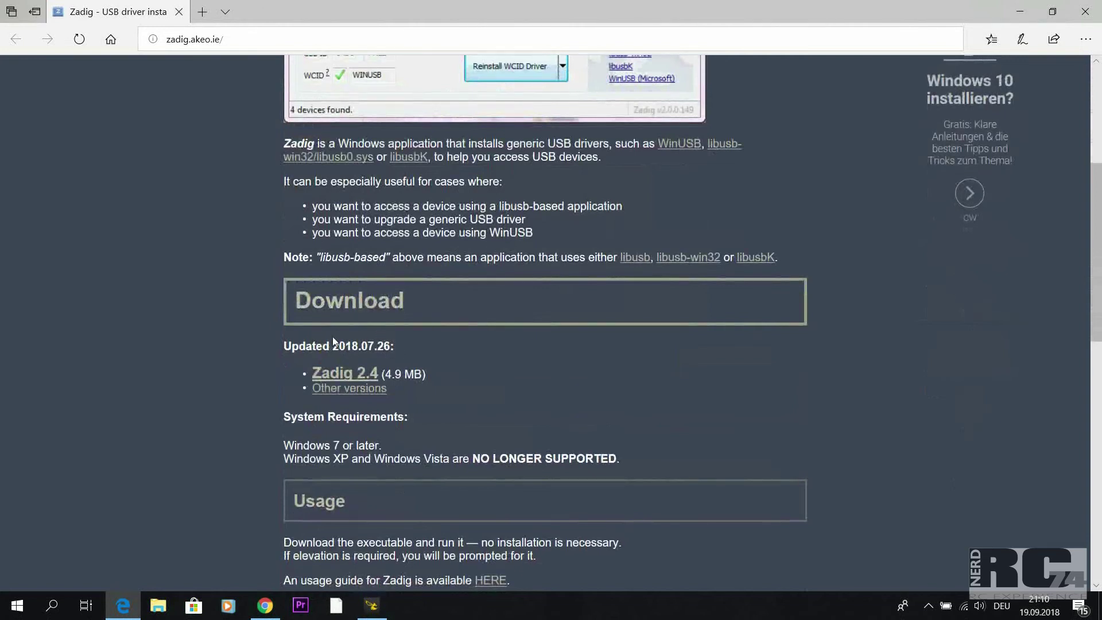
click(349, 378)
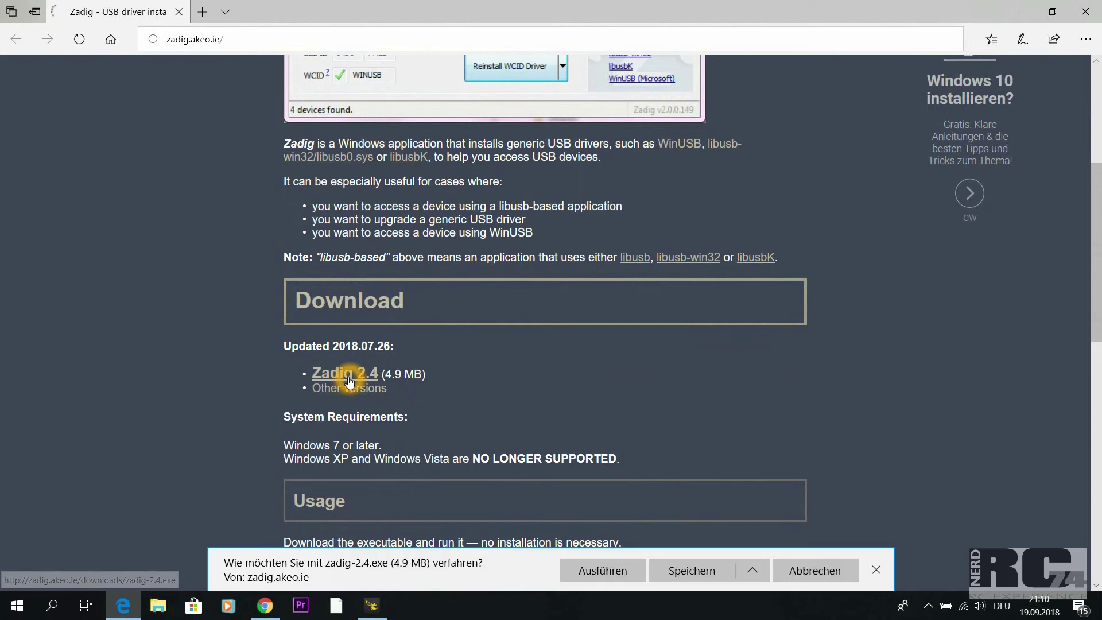
- Save zadig-2.4.exe into the Betaflight Drivers\Zadig folder
click(752, 570)
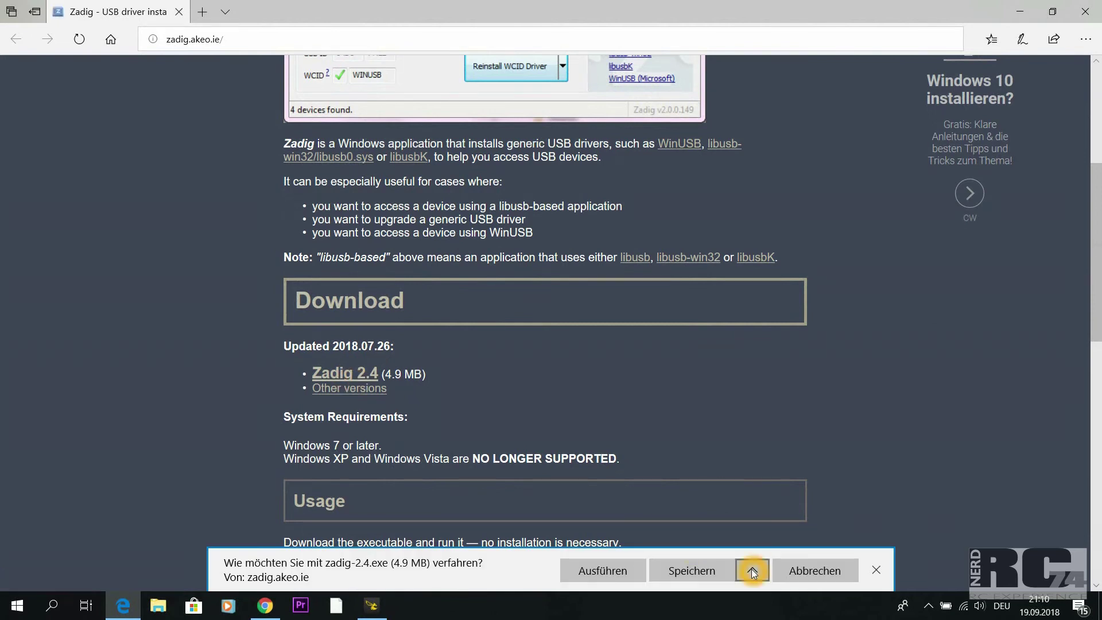
click(722, 548)
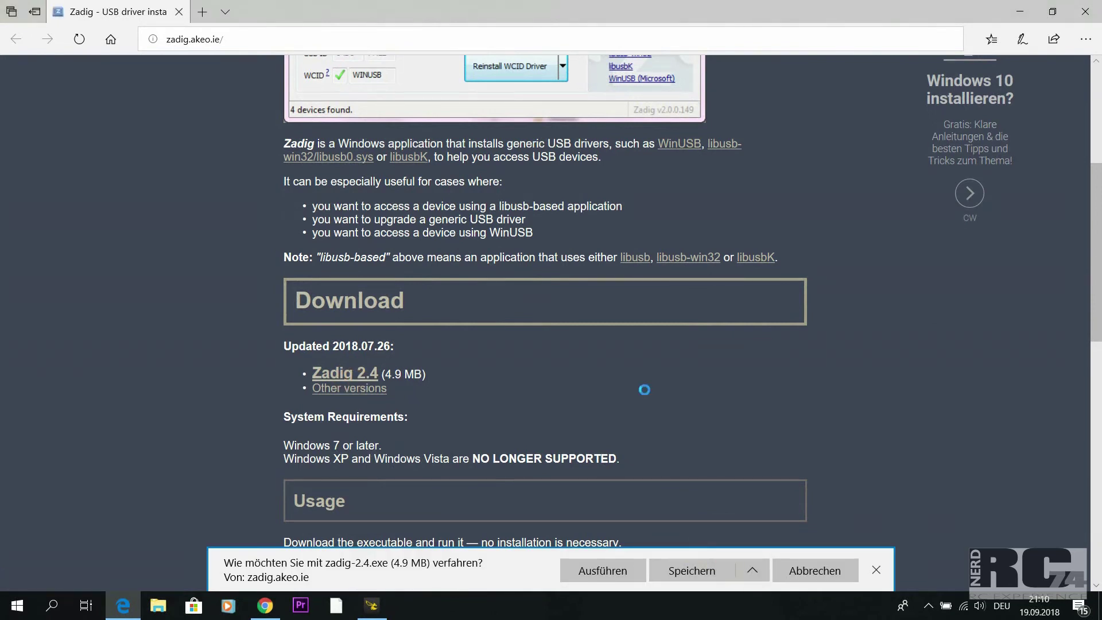
click(221, 34)
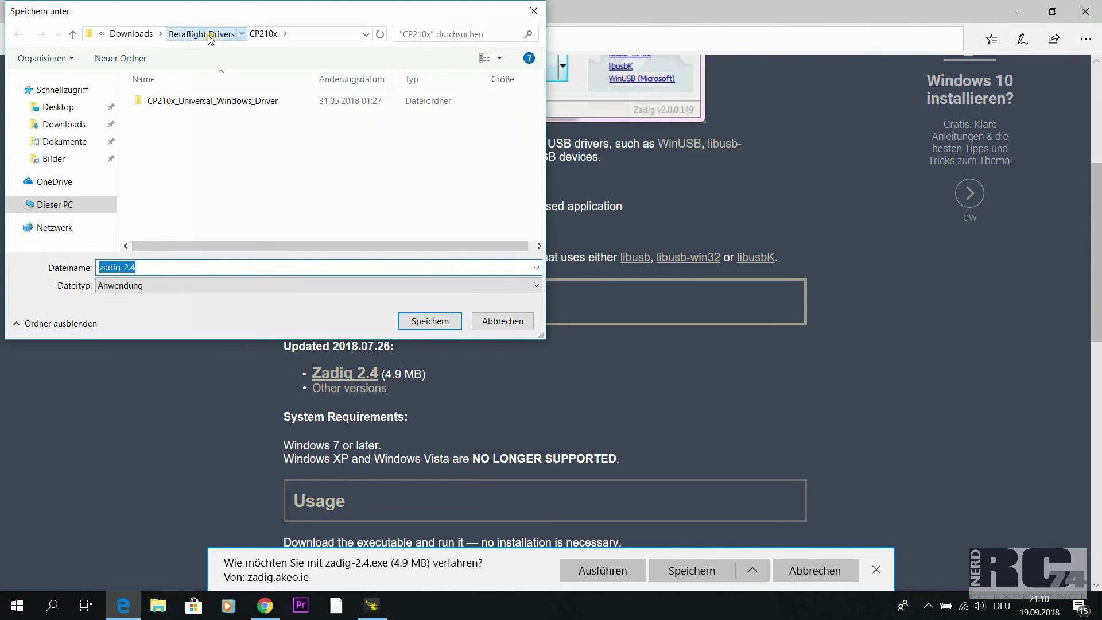
double_click(156, 136)
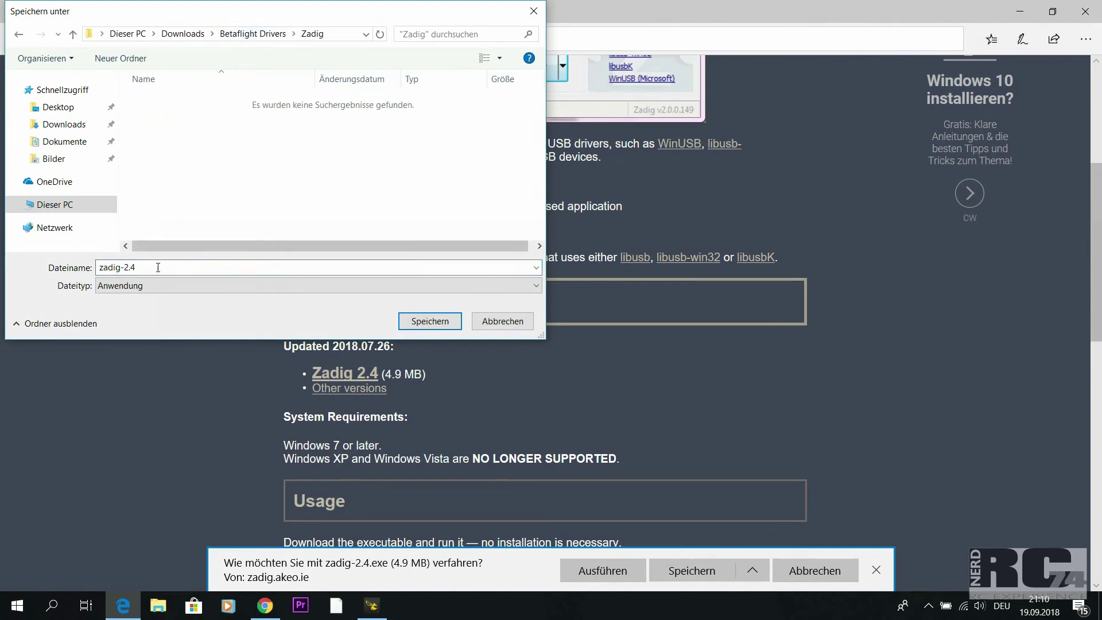
click(302, 322)
click(431, 323)
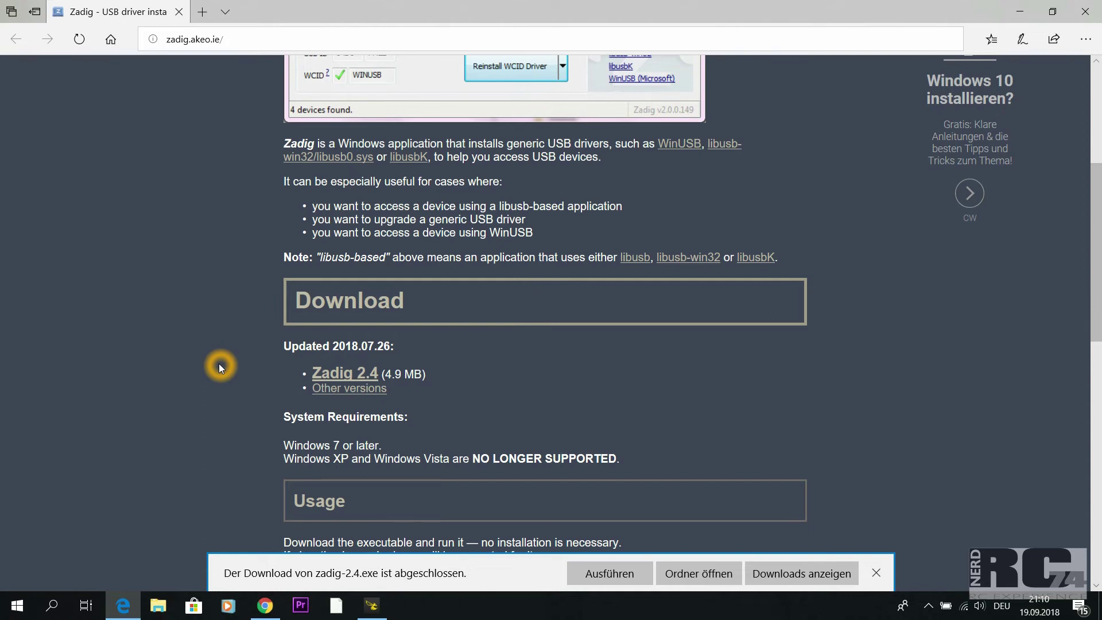
- Run zadig-2.4.exe from Edge's download bar
click(610, 572)
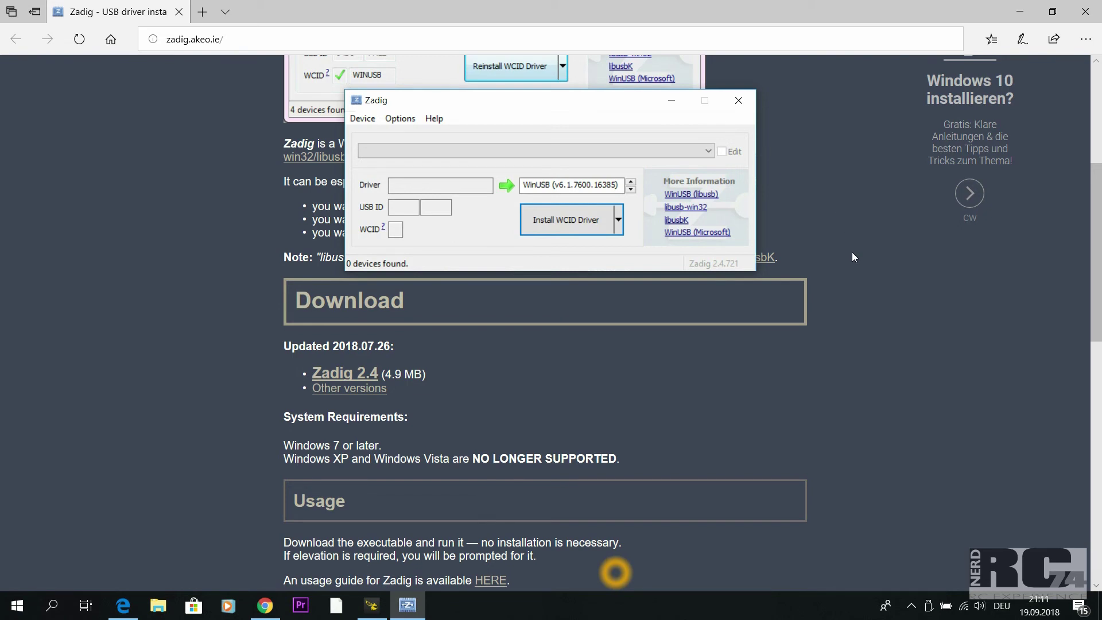
- Enable List All Devices and select STM32 BOOTLOADER to replace its STTub30 driver with WinUSB
click(400, 119)
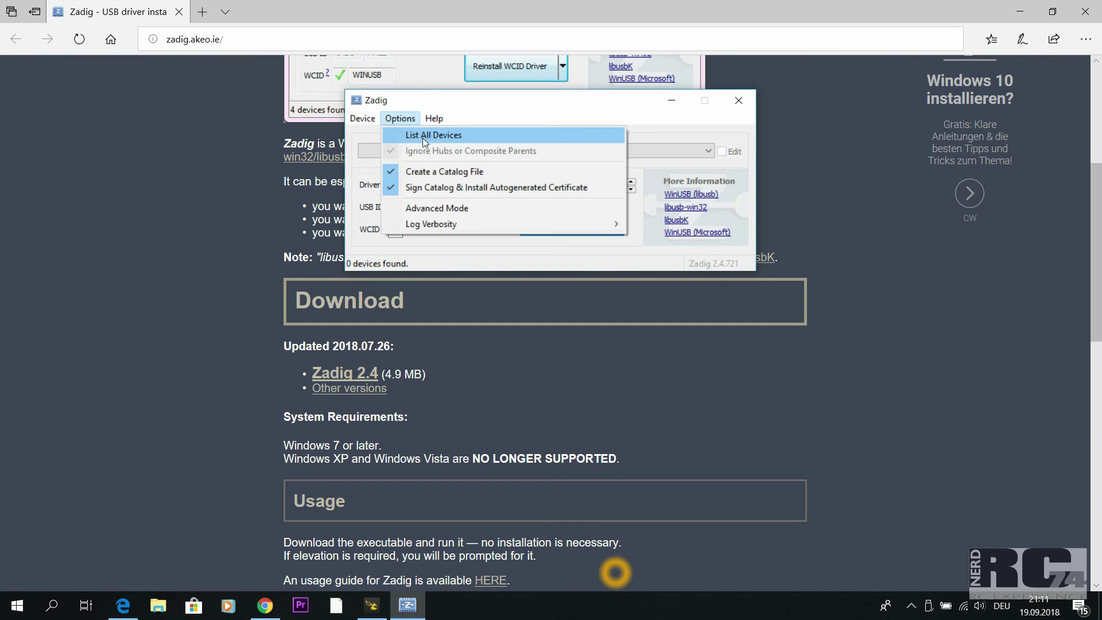
click(474, 135)
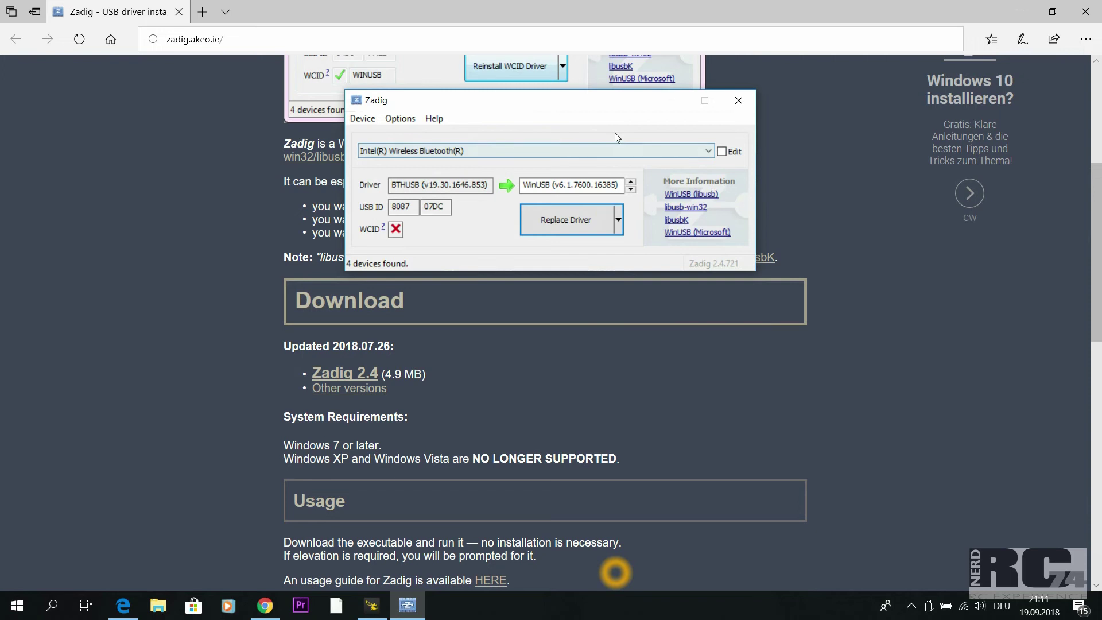
click(709, 153)
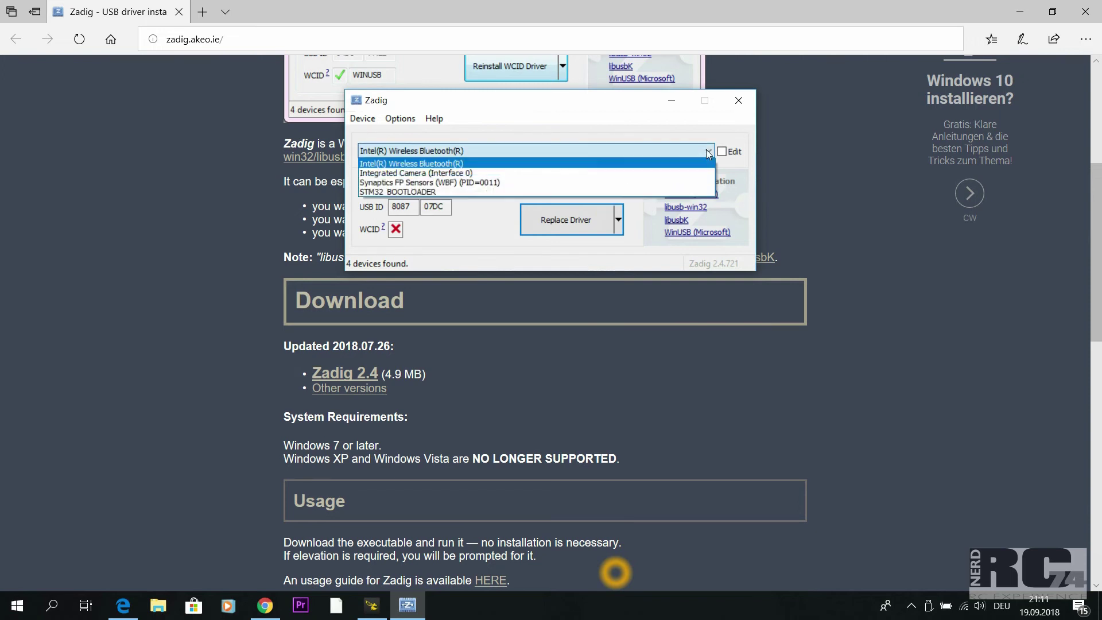
click(402, 191)
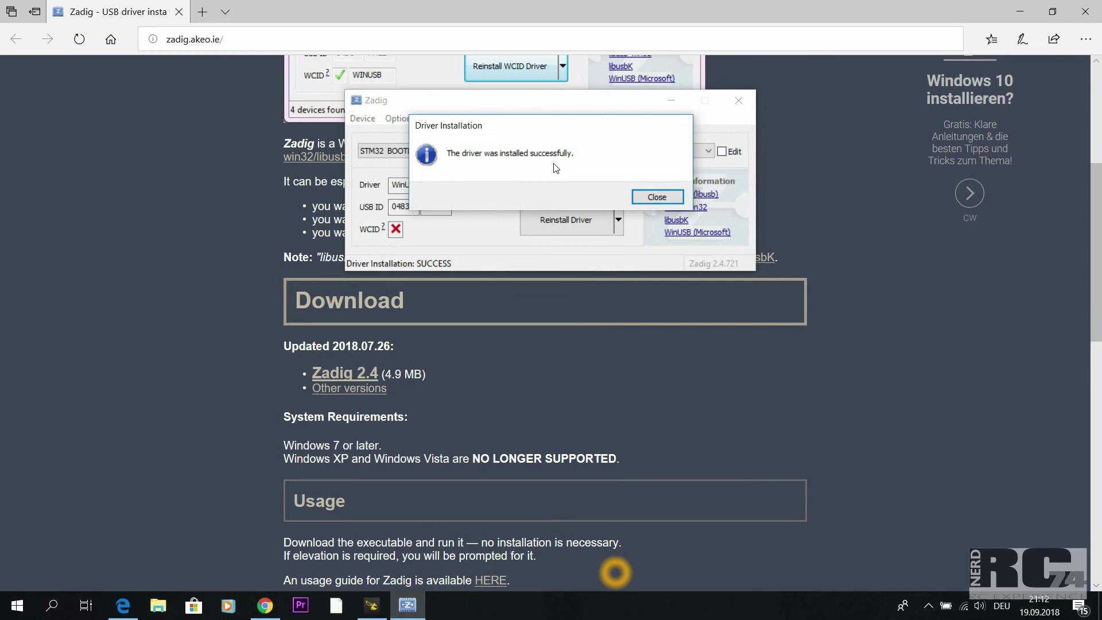
- Dismiss Zadig's driver-installed message and return to Betaflight Configurator with DFU as the port
click(657, 197)
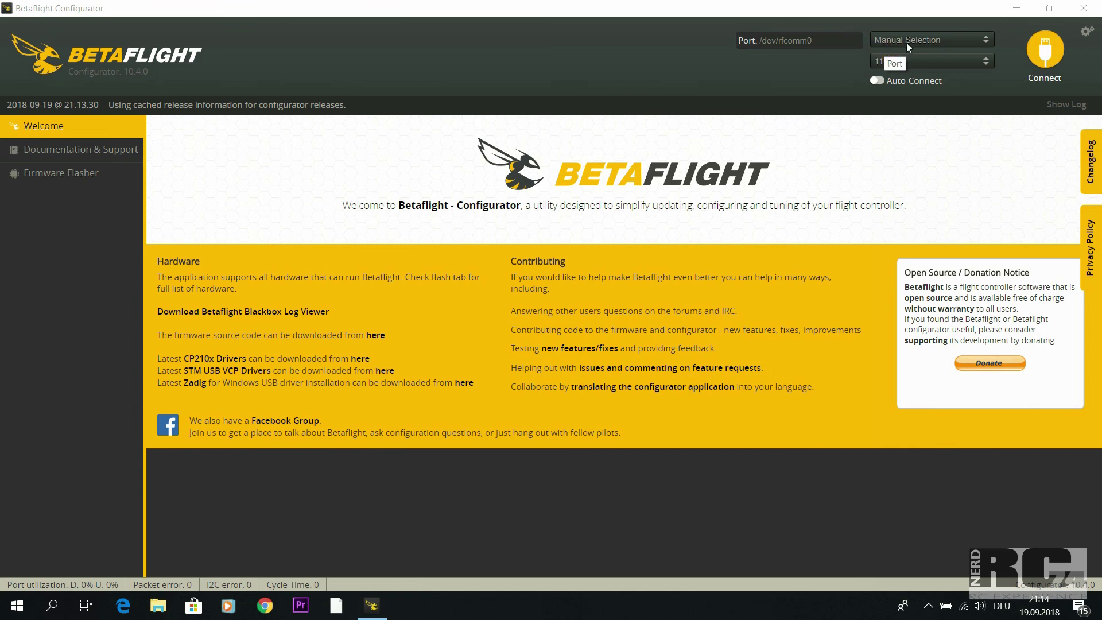
click(951, 118)
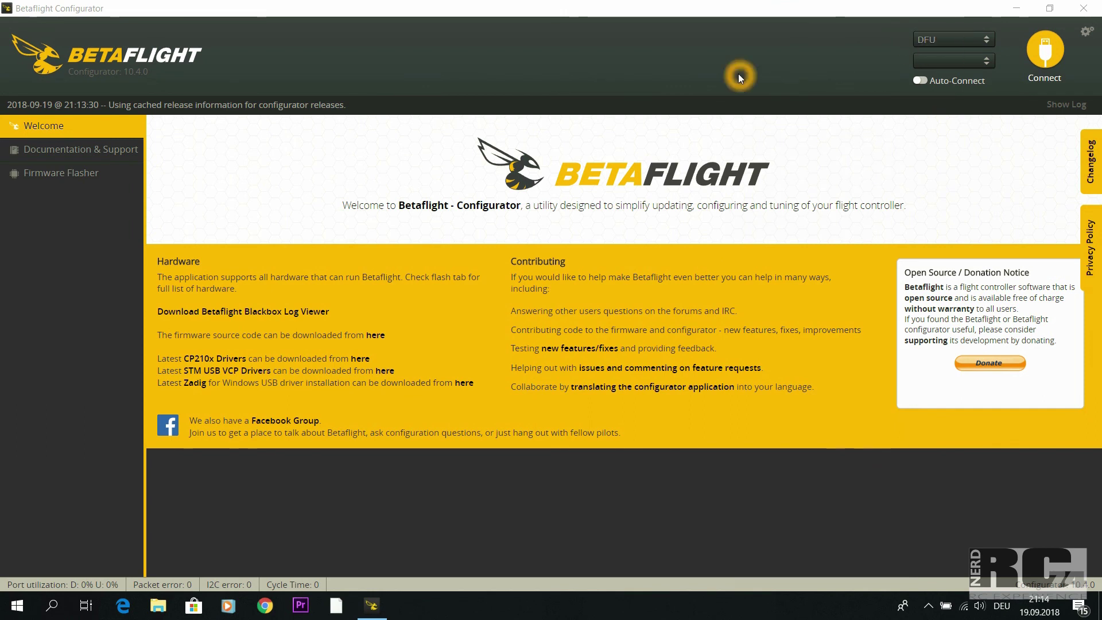
click(556, 79)
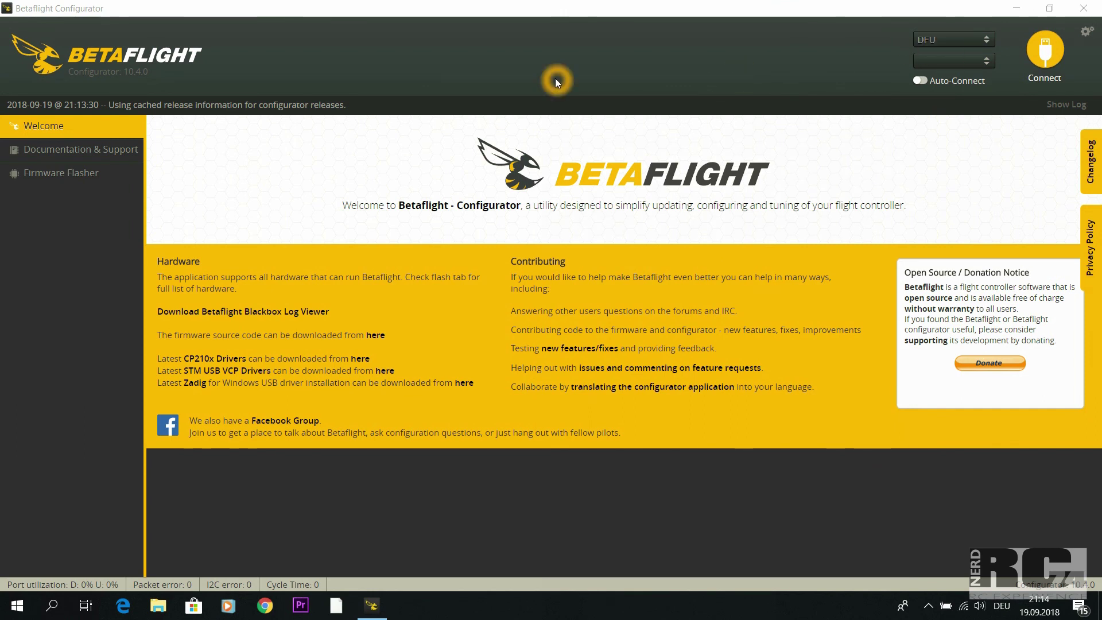
- In the Firmware Flasher, choose FF_FORTINIF4 as the board
click(56, 177)
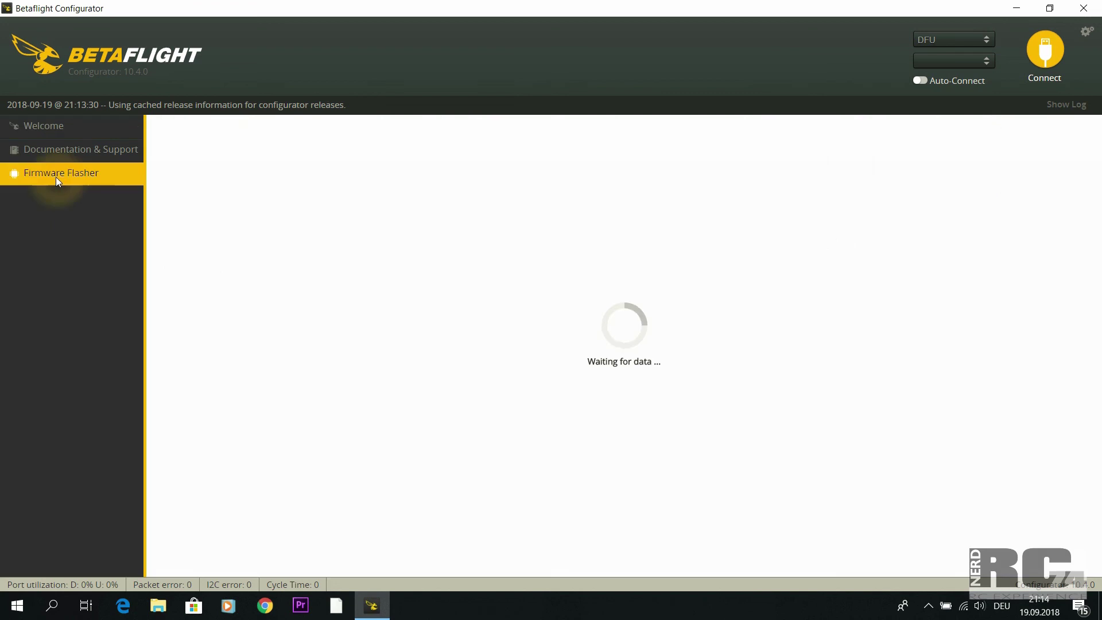
click(378, 166)
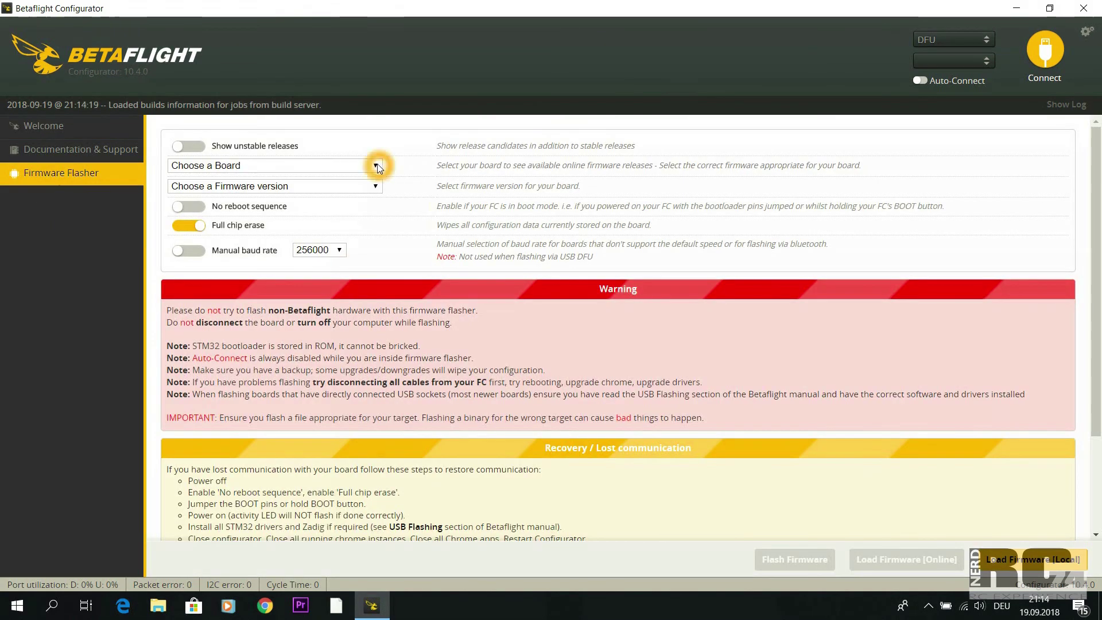
click(392, 170)
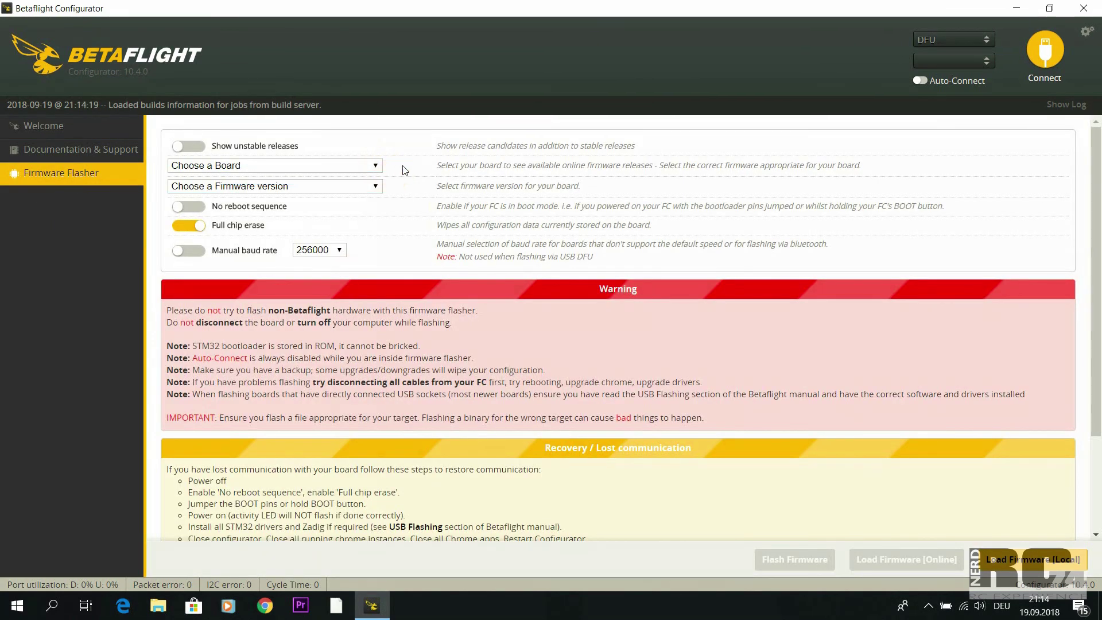
click(378, 166)
click(409, 185)
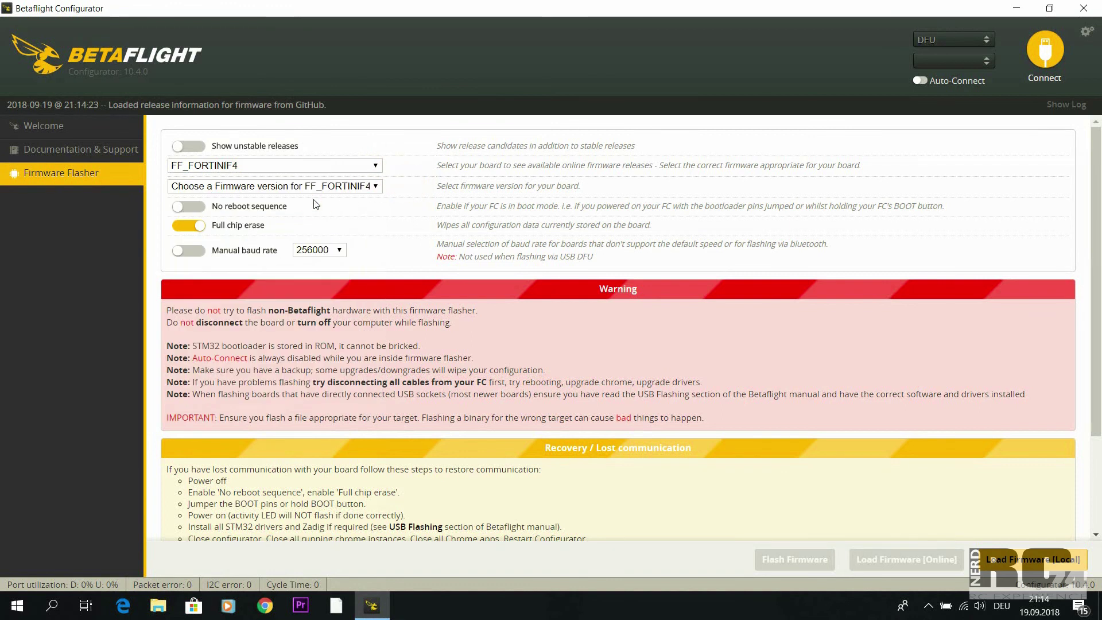
click(376, 187)
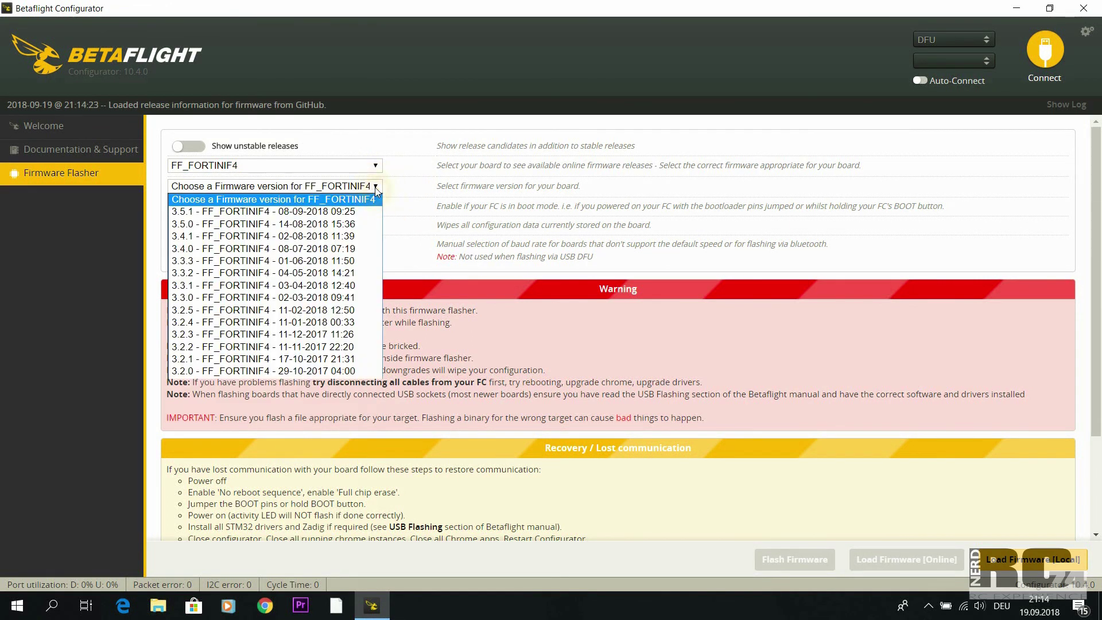
click(347, 211)
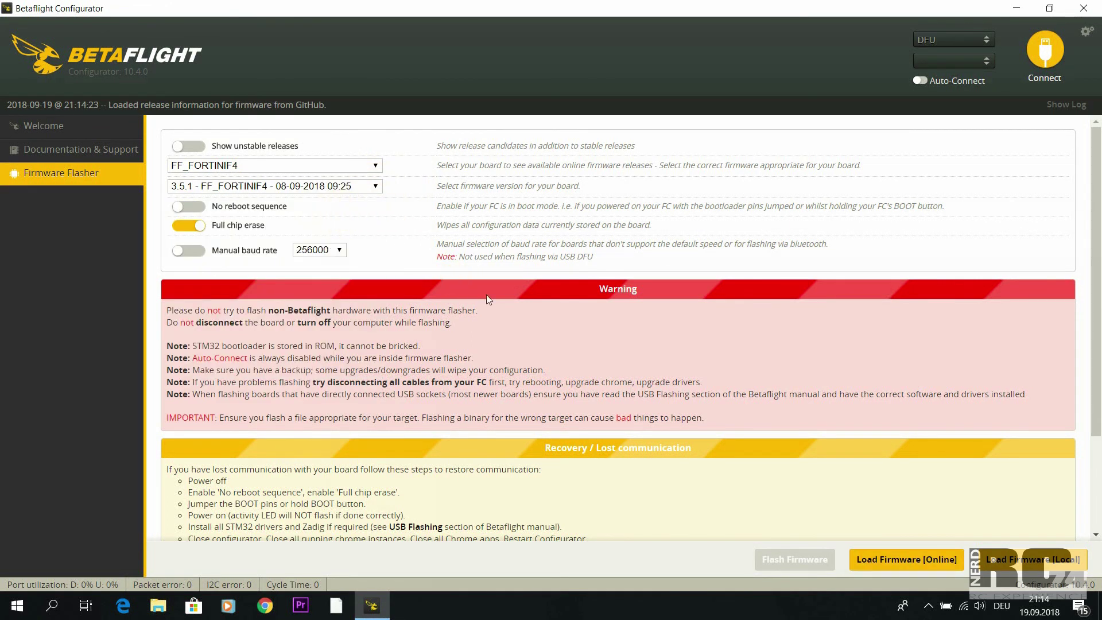
scroll(678, 437, down, 3)
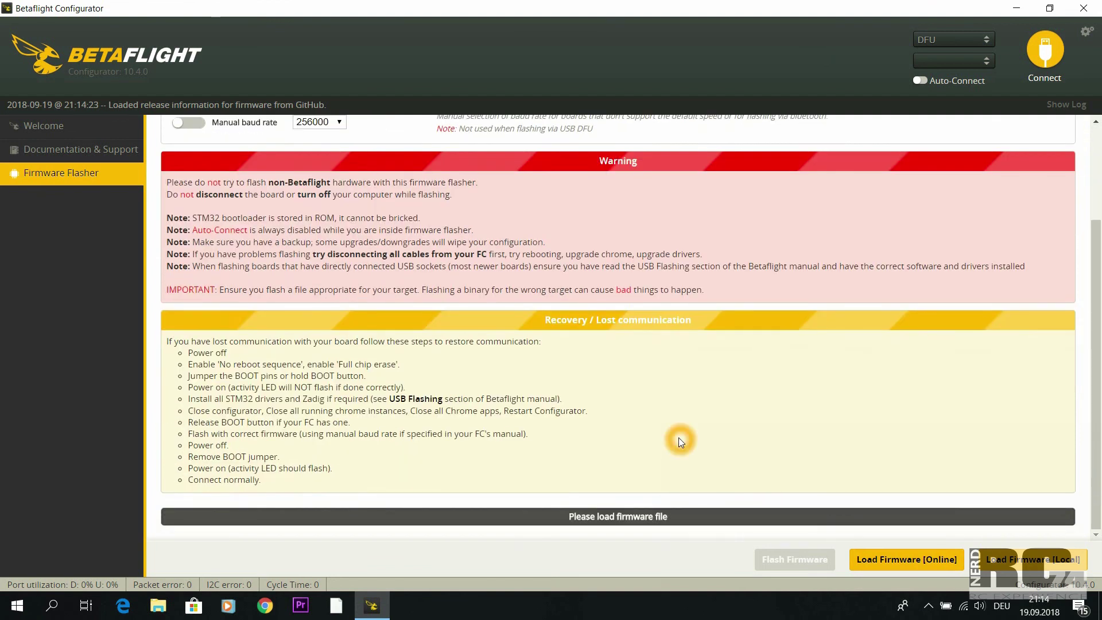
scroll(679, 437, up, 2)
scroll(680, 442, up, 1)
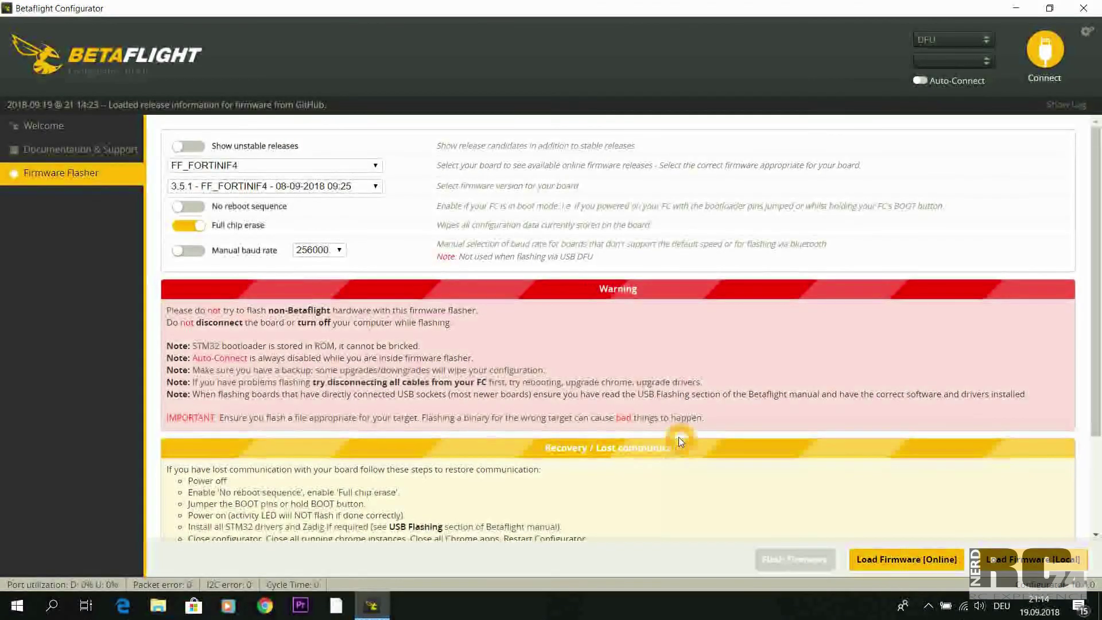